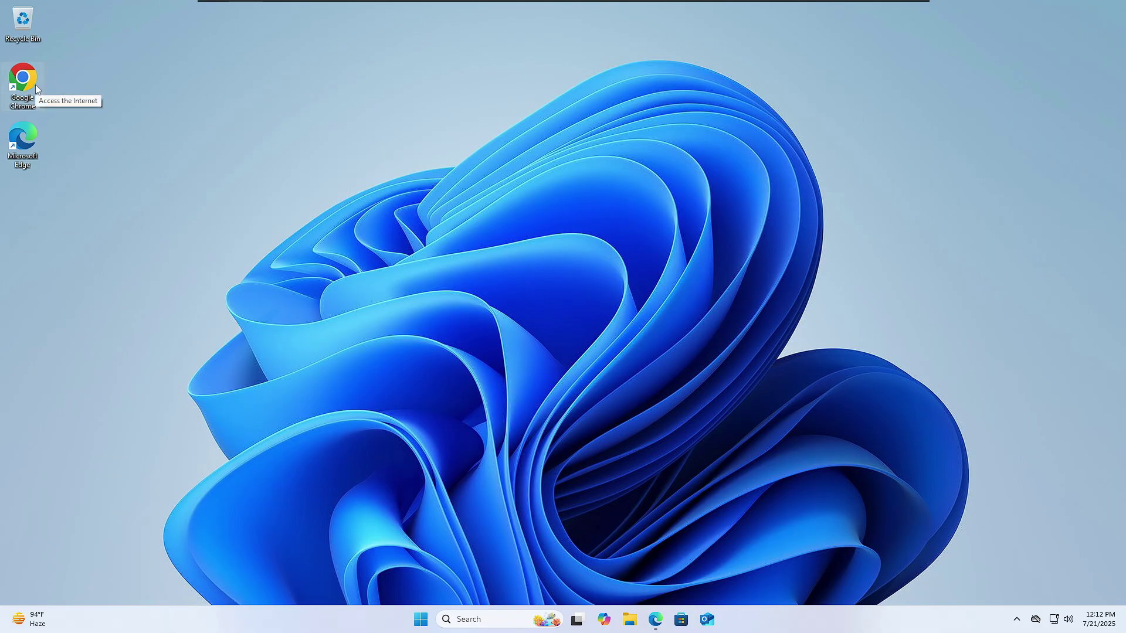
# Step: Open Task Manager from the taskbar after dismissing a brief Windows search
pyautogui.click(495, 619)
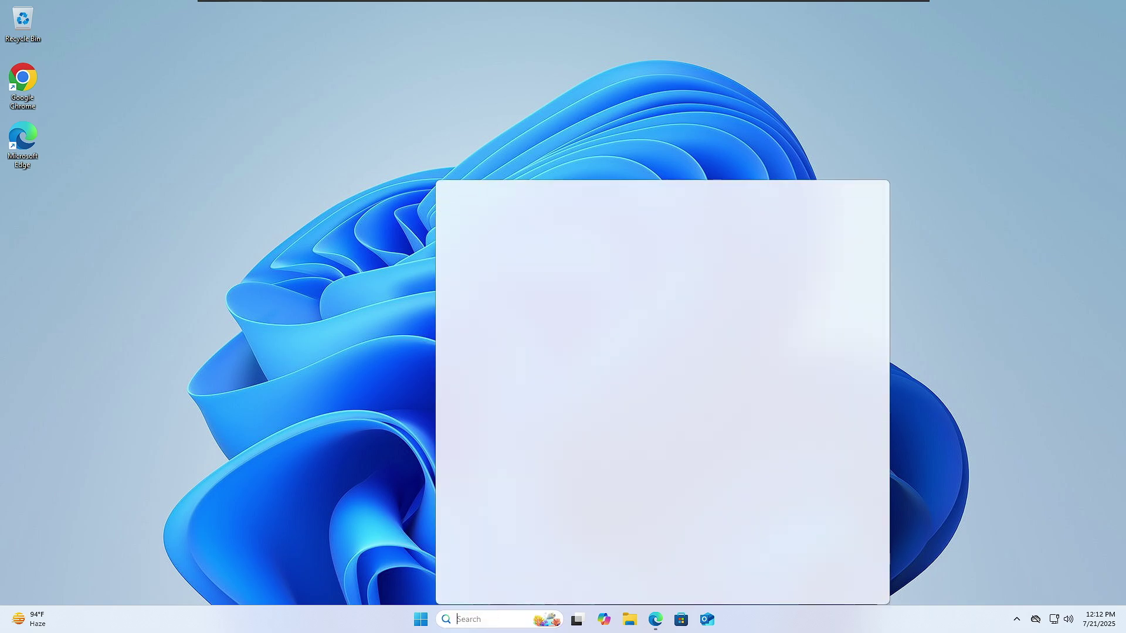
pyautogui.write('g')
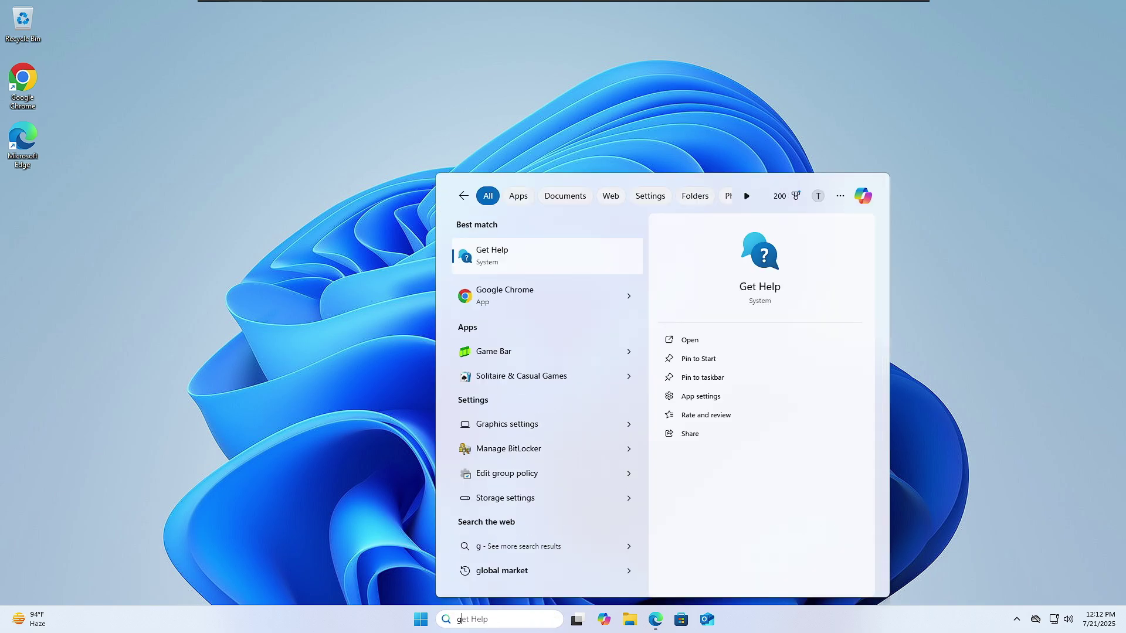
pyautogui.click(522, 300)
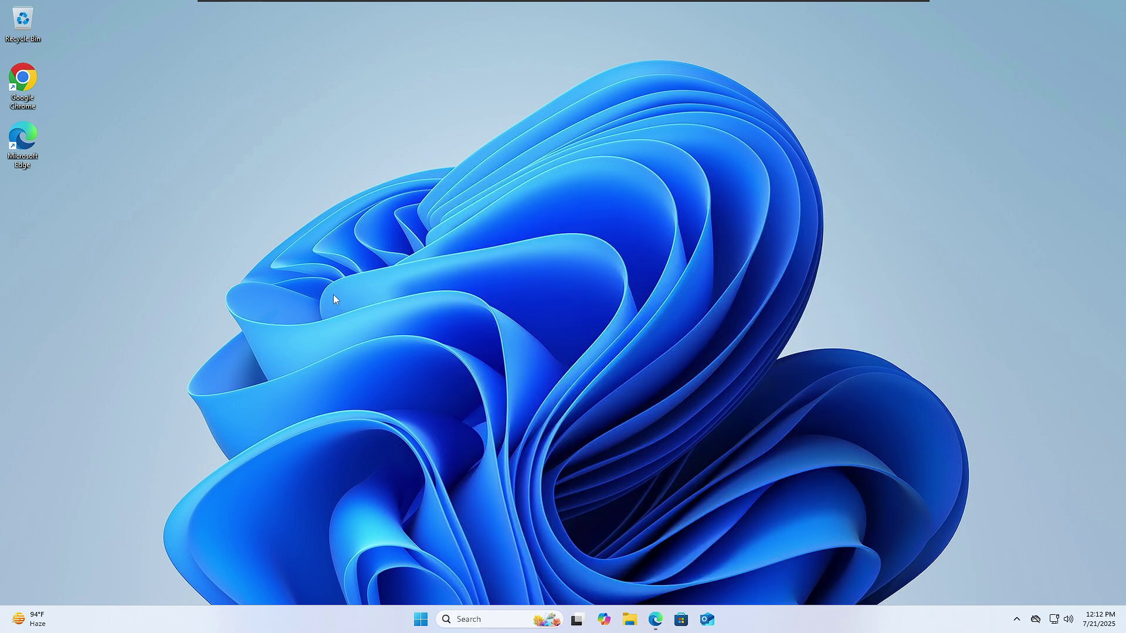
pyautogui.rightClick(382, 622)
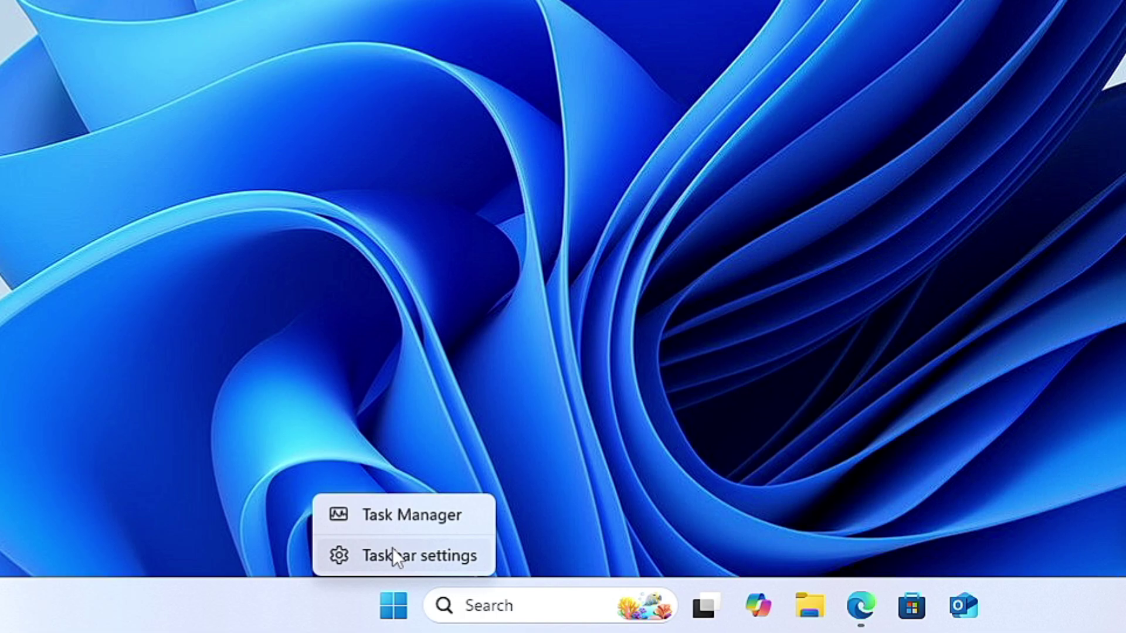
pyautogui.click(414, 511)
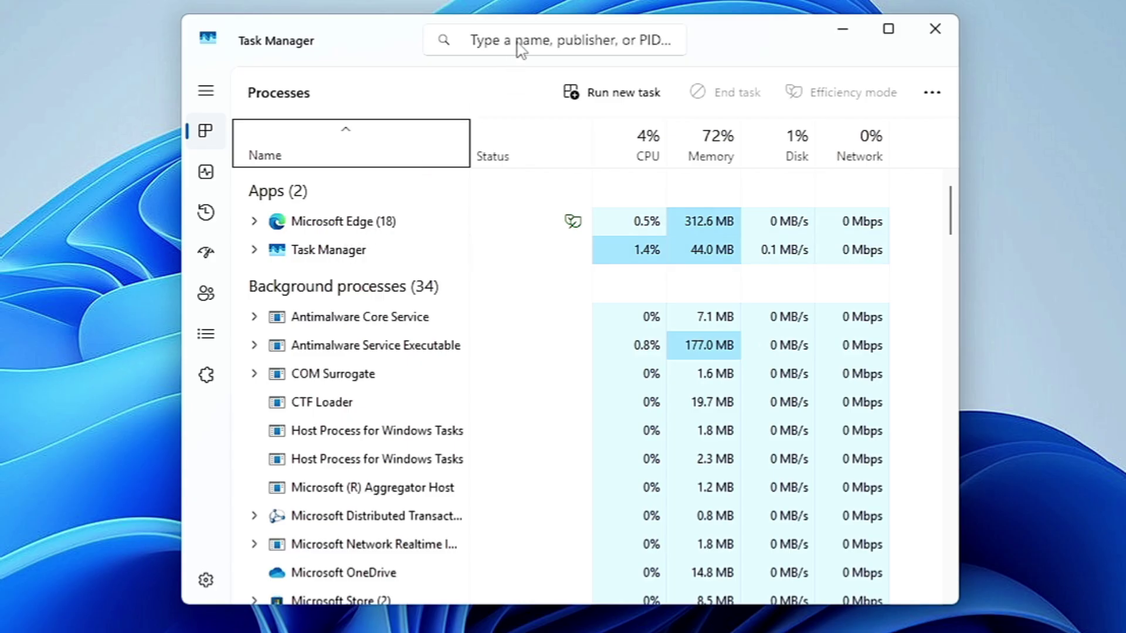
# Step: Filter the running processes for 'chrome' and then 'google', then close Task Manager
pyautogui.click(521, 48)
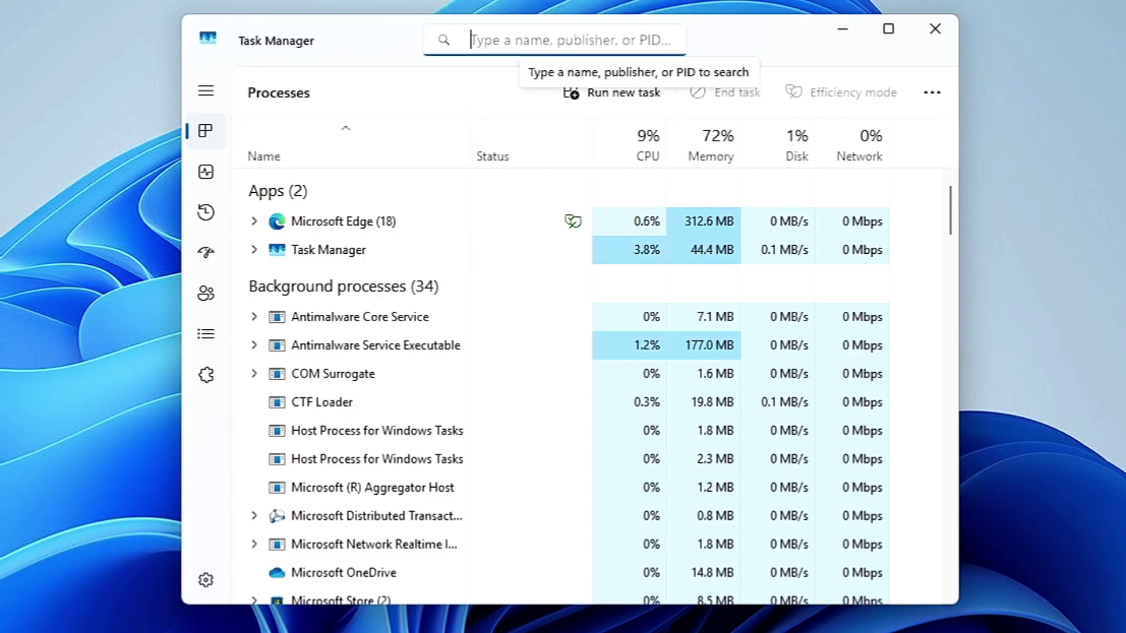
pyautogui.write('chrome')
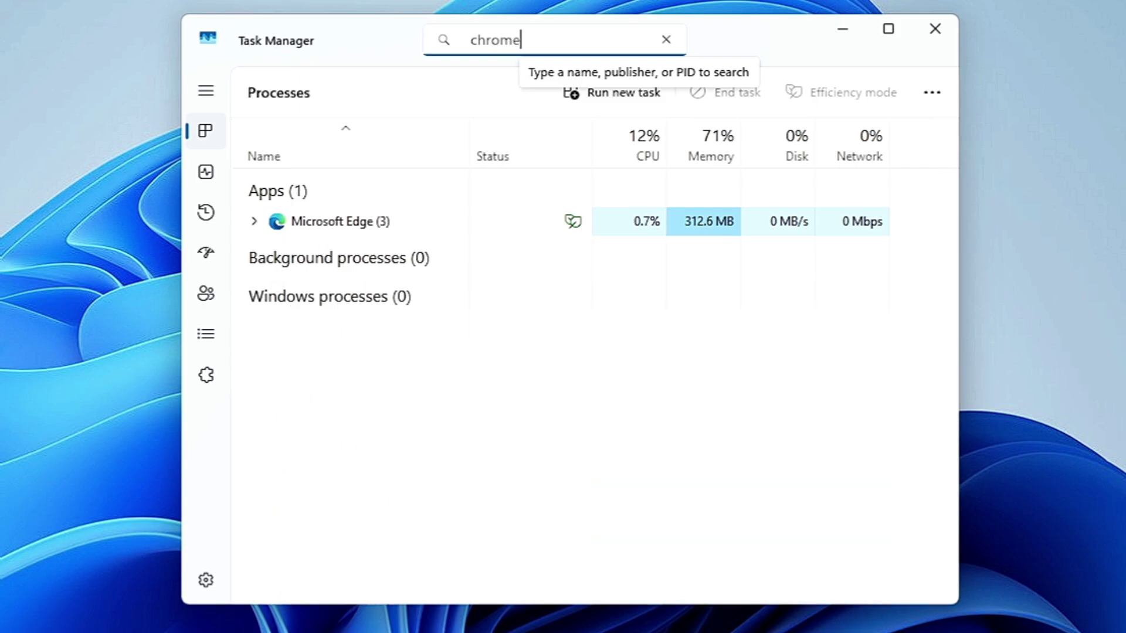
pyautogui.click(368, 224)
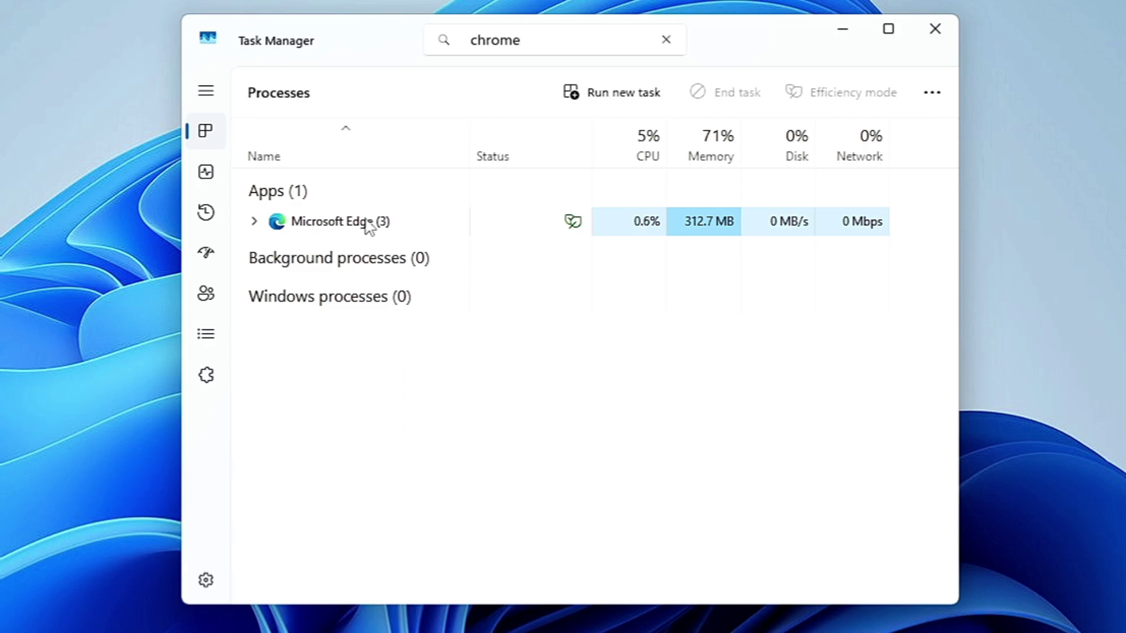
pyautogui.rightClick(368, 226)
pyautogui.click(666, 40)
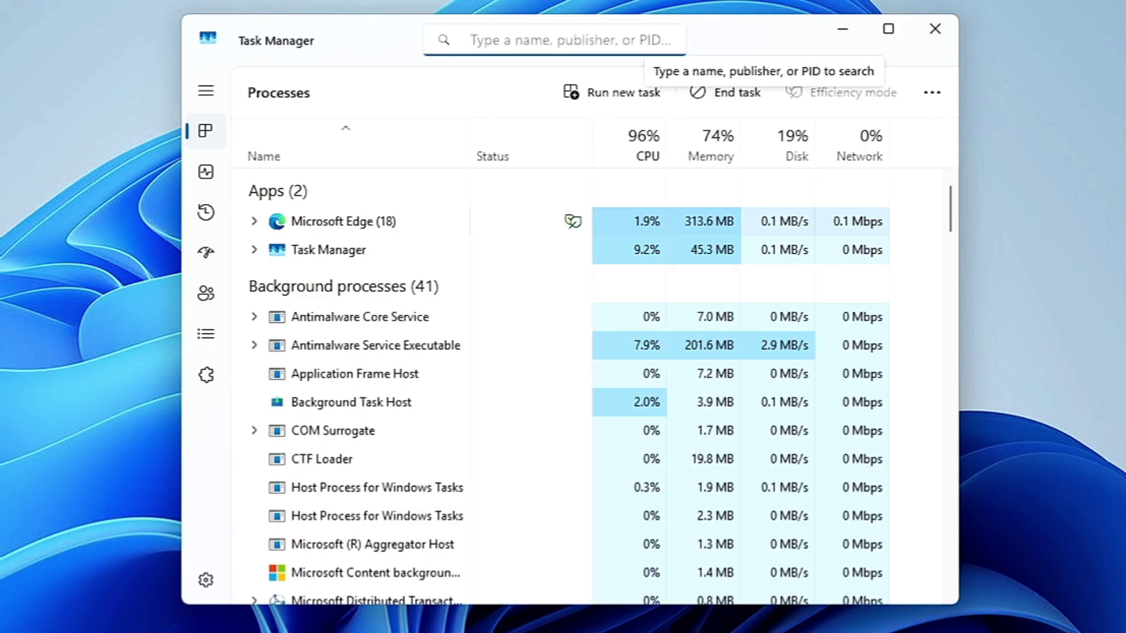
pyautogui.write('goog')
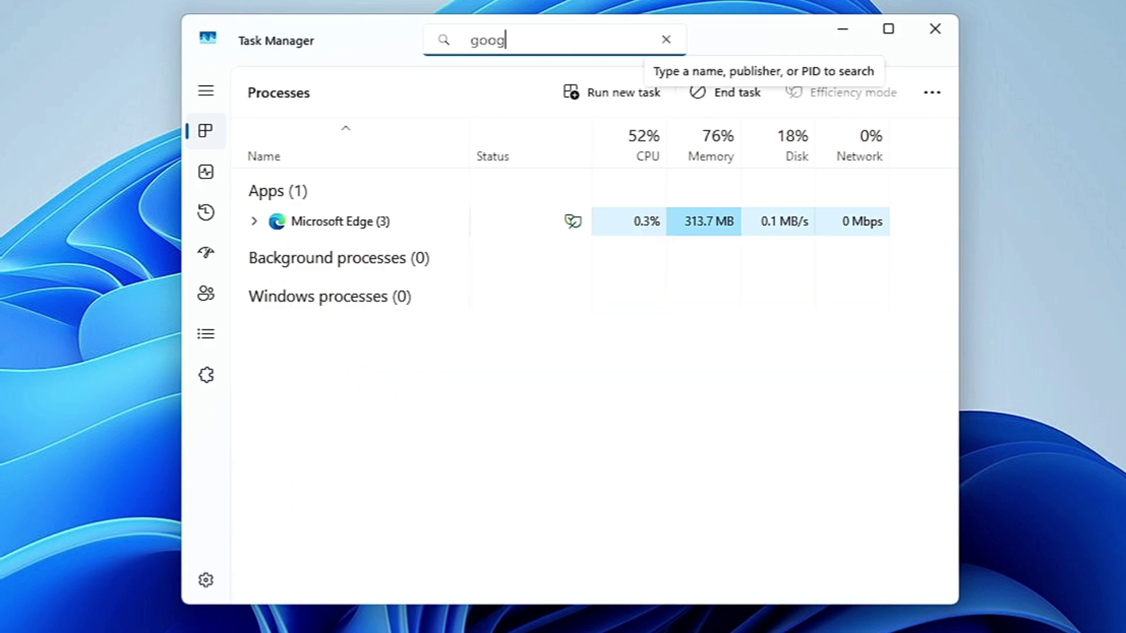
pyautogui.write('le')
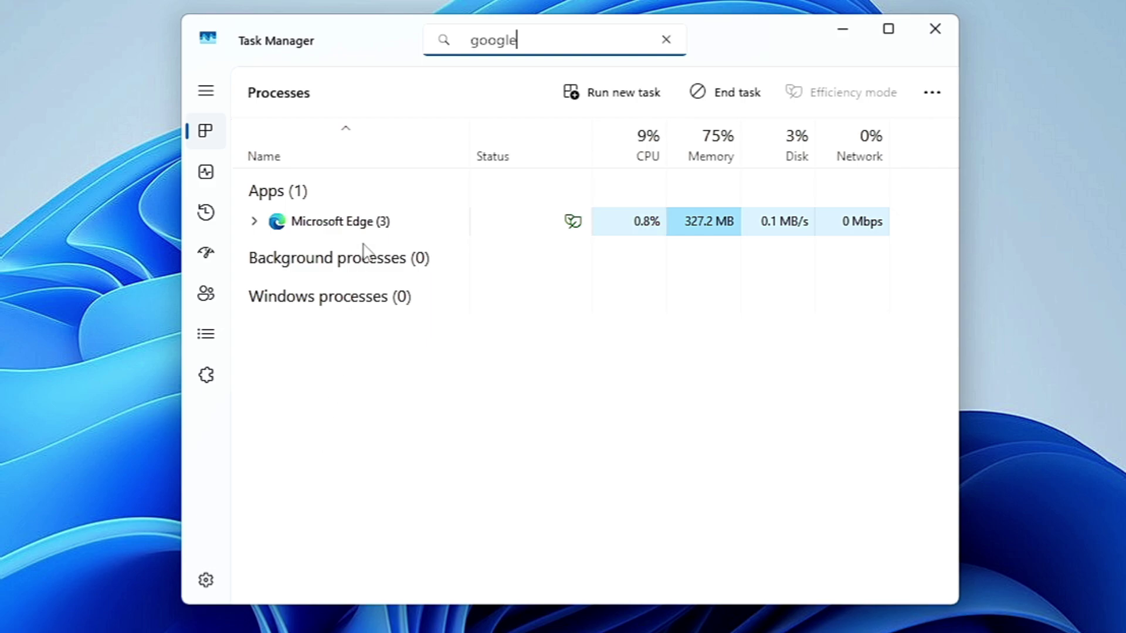
pyautogui.click(949, 29)
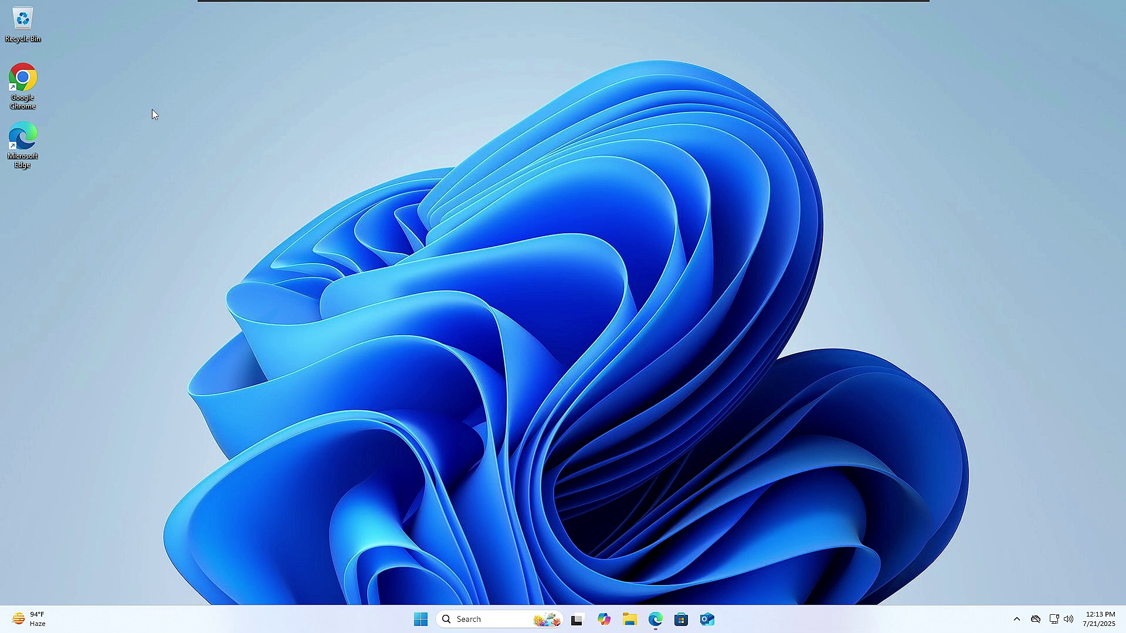
# Step: Open the Chrome shortcut's file location and rename the chrome application to chrome1
pyautogui.rightClick(30, 85)
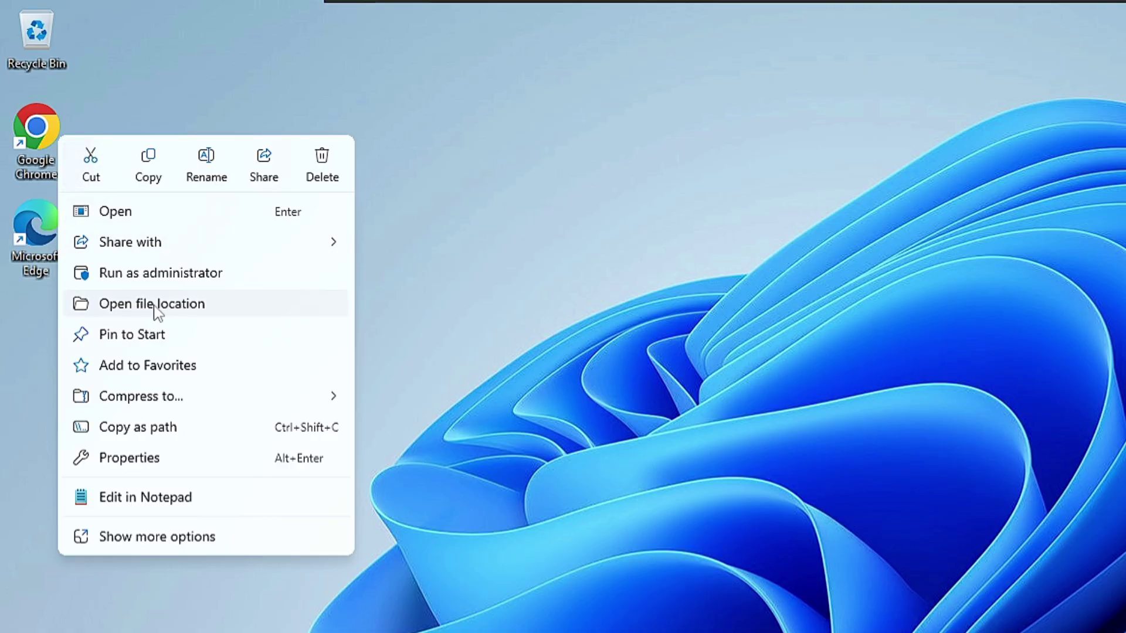
pyautogui.click(154, 305)
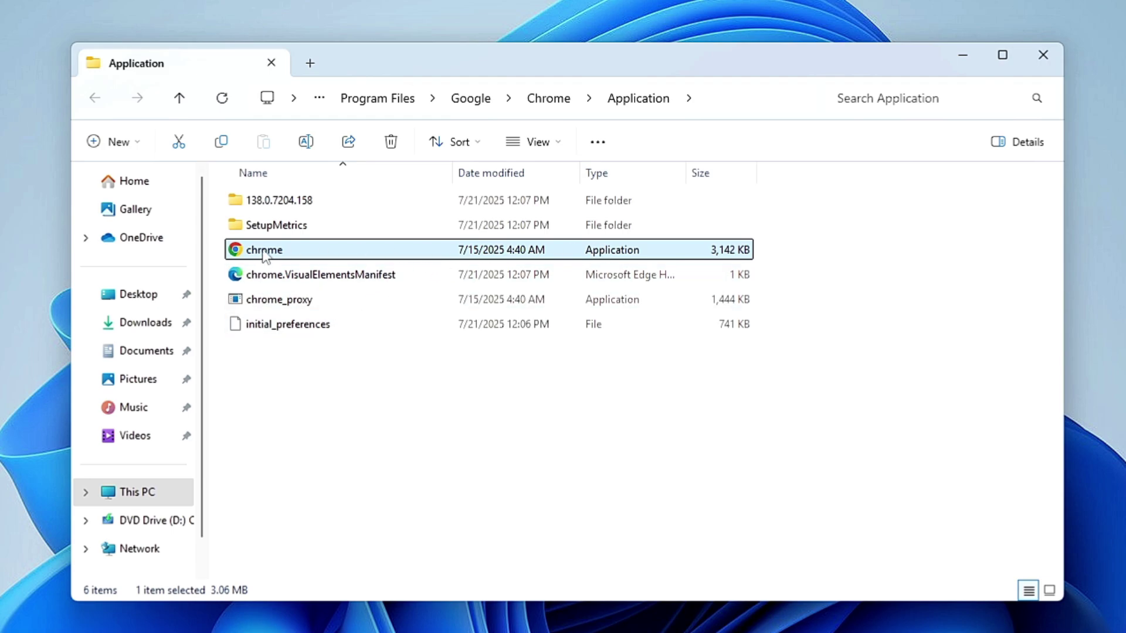
pyautogui.moveTo(287, 259)
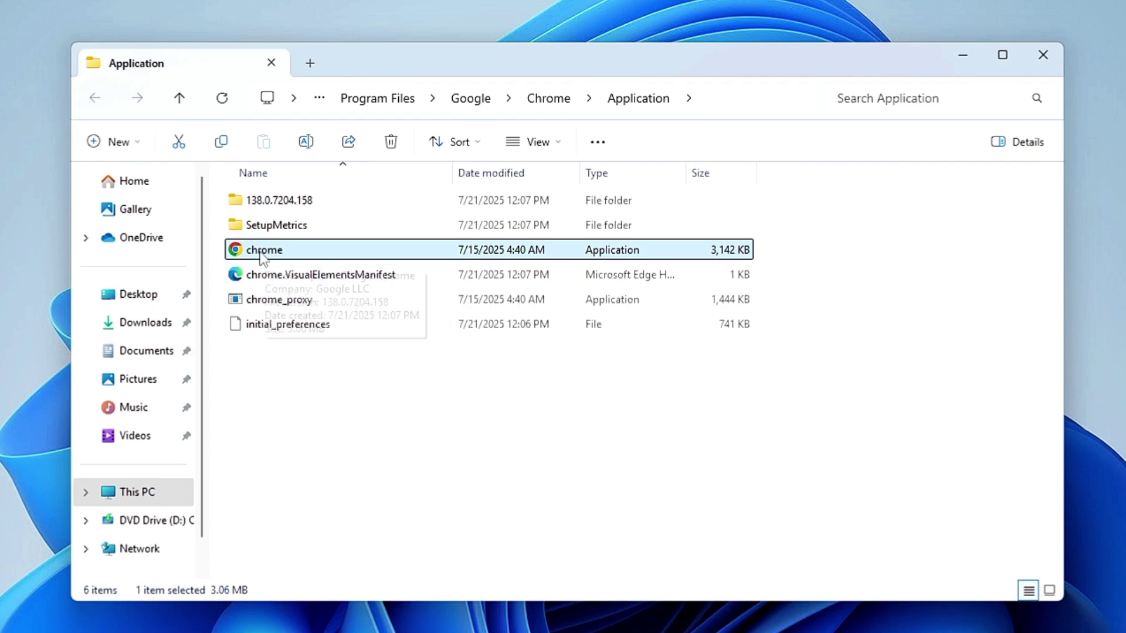
pyautogui.rightClick(297, 250)
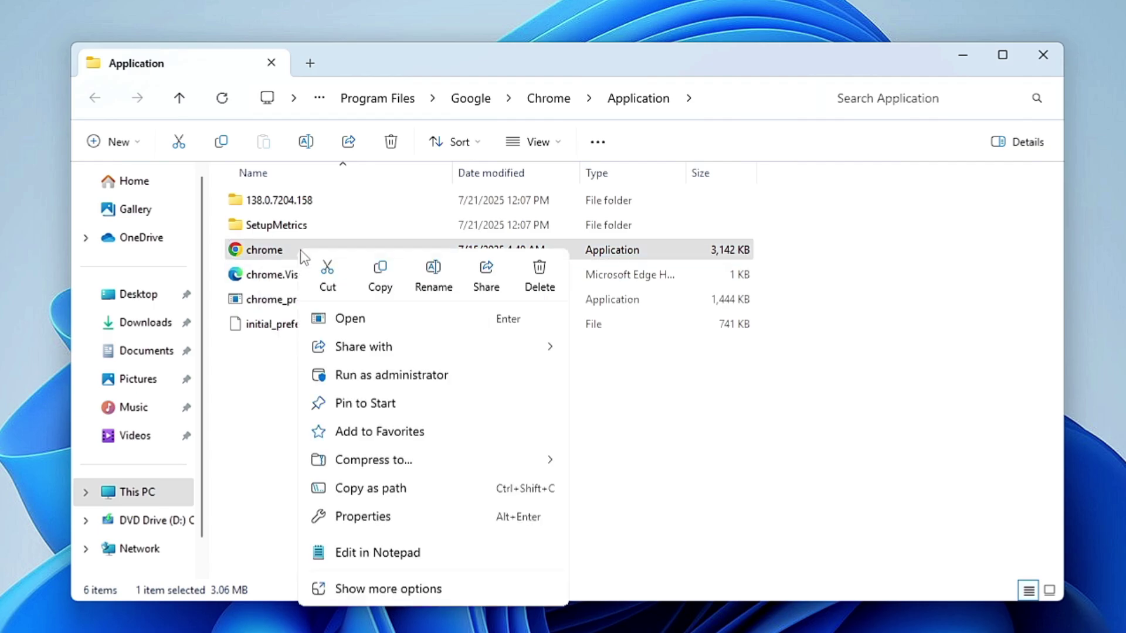
pyautogui.click(447, 280)
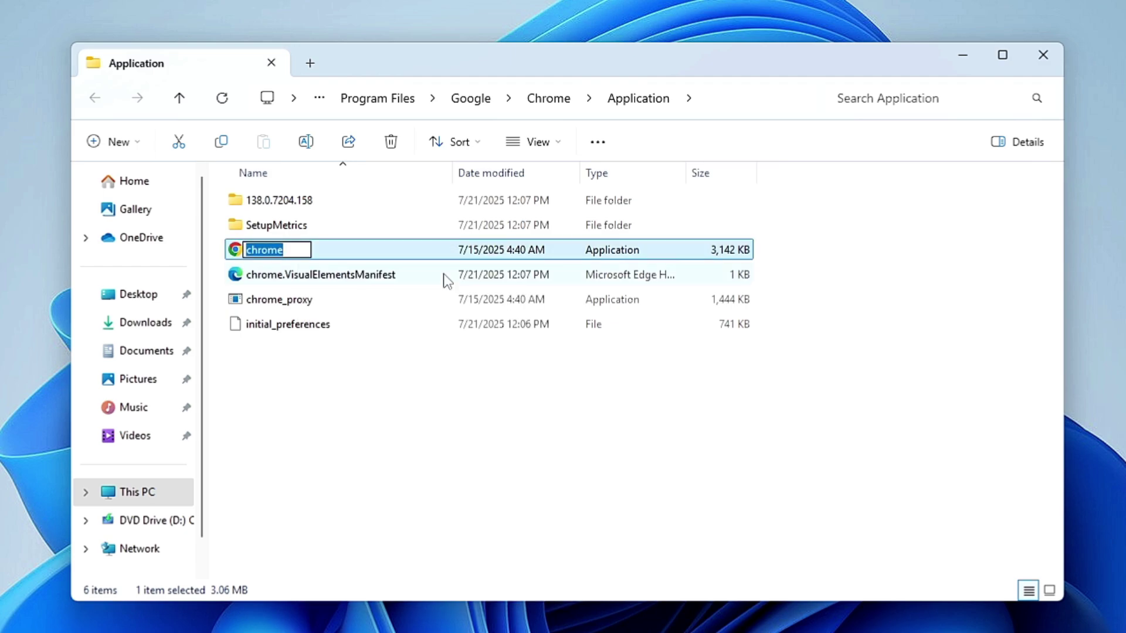
pyautogui.press('Right')
pyautogui.write('1')
pyautogui.click(375, 373)
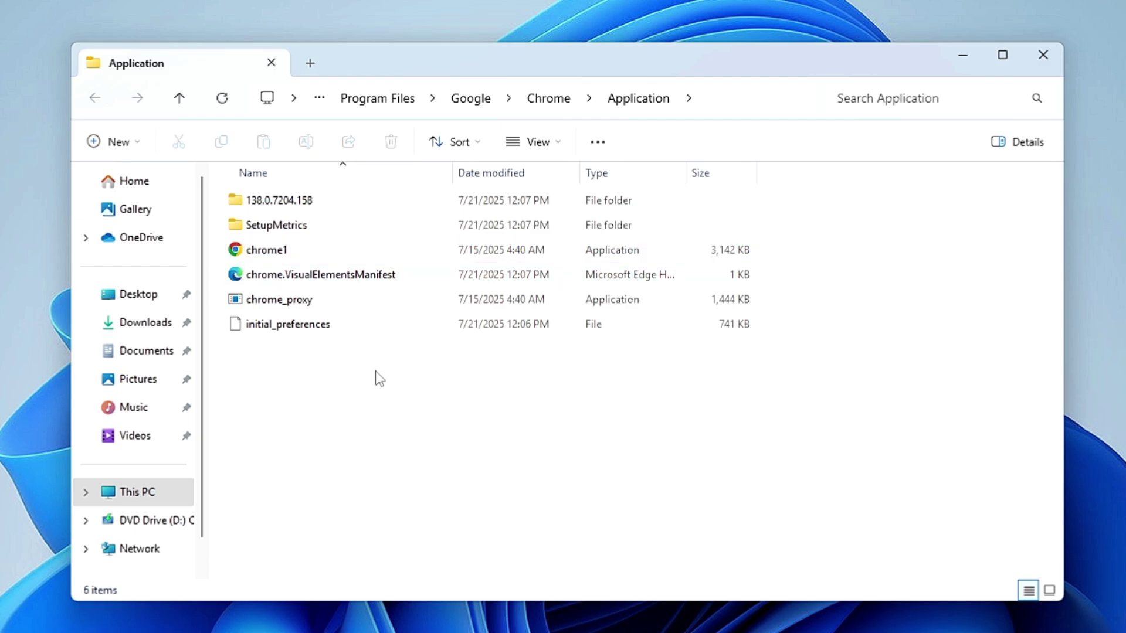
pyautogui.click(279, 254)
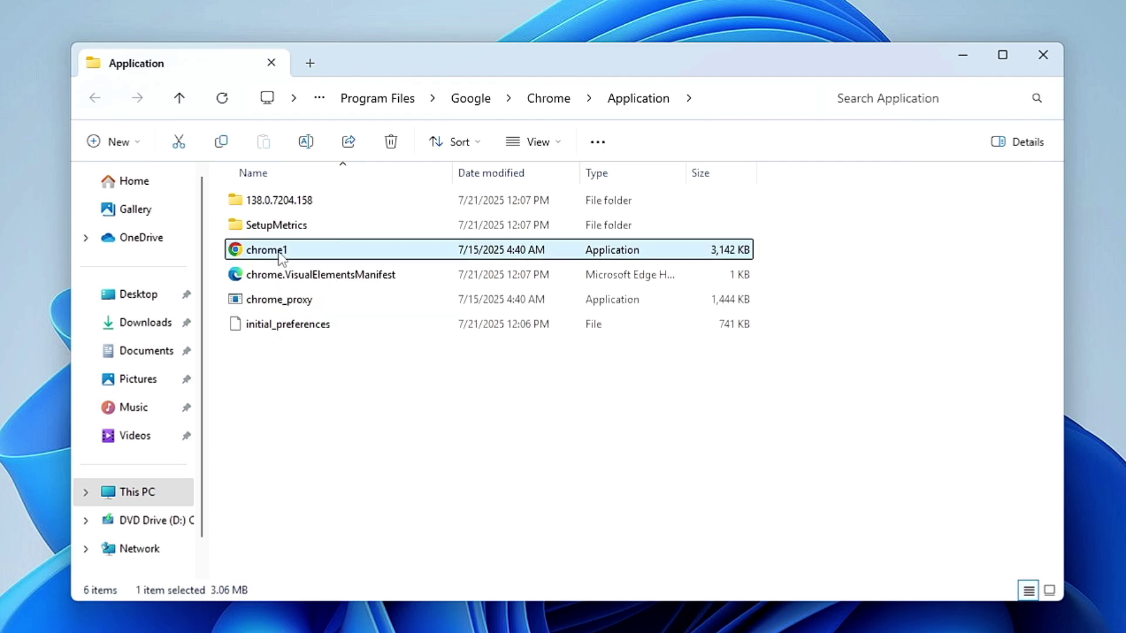
# Step: Create a desktop shortcut to chrome1, then close the Application folder window
pyautogui.rightClick(280, 258)
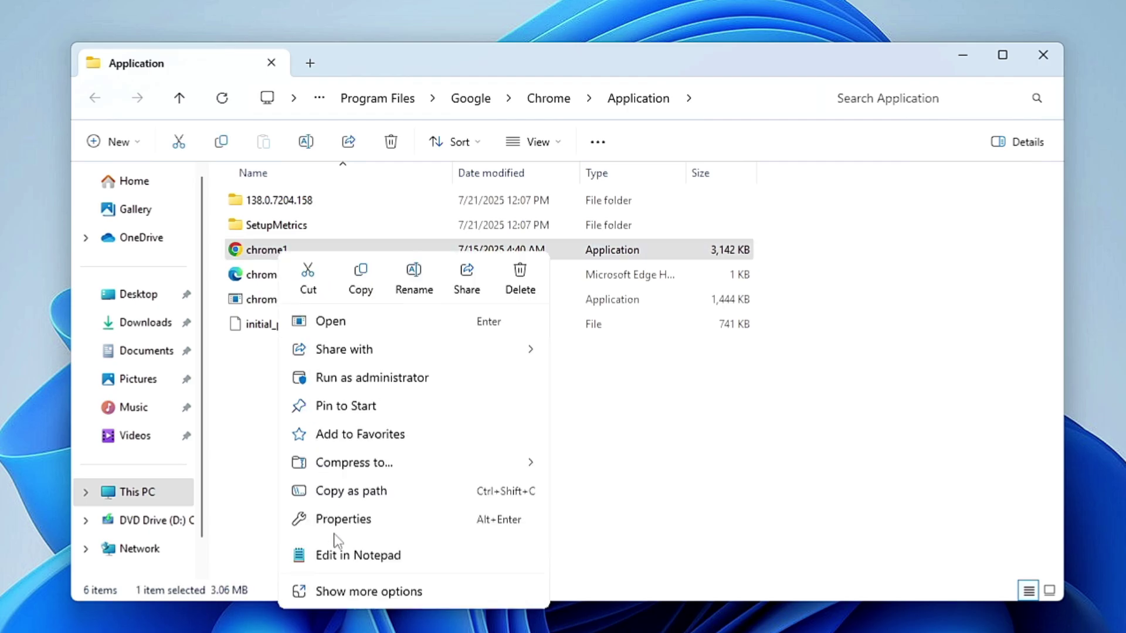
pyautogui.click(365, 594)
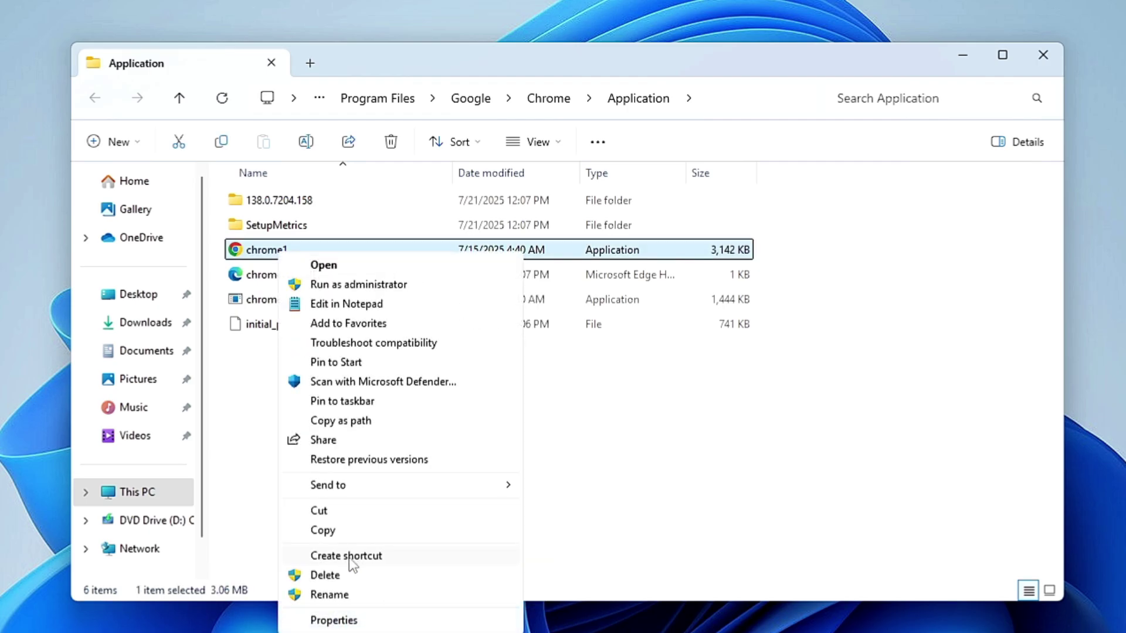
pyautogui.click(373, 558)
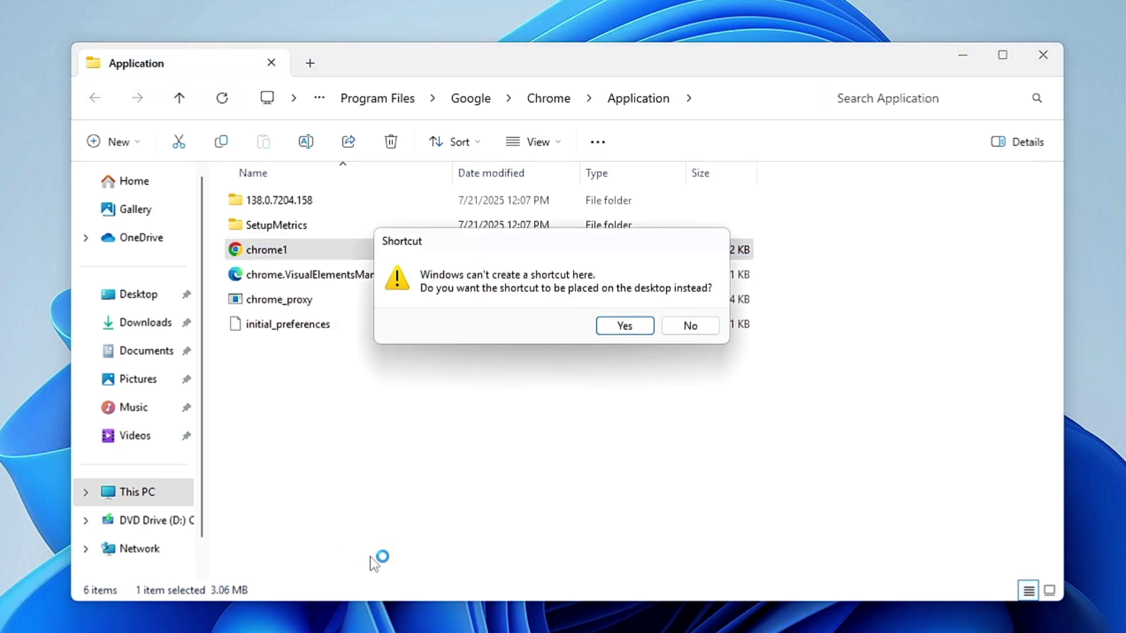
pyautogui.click(624, 325)
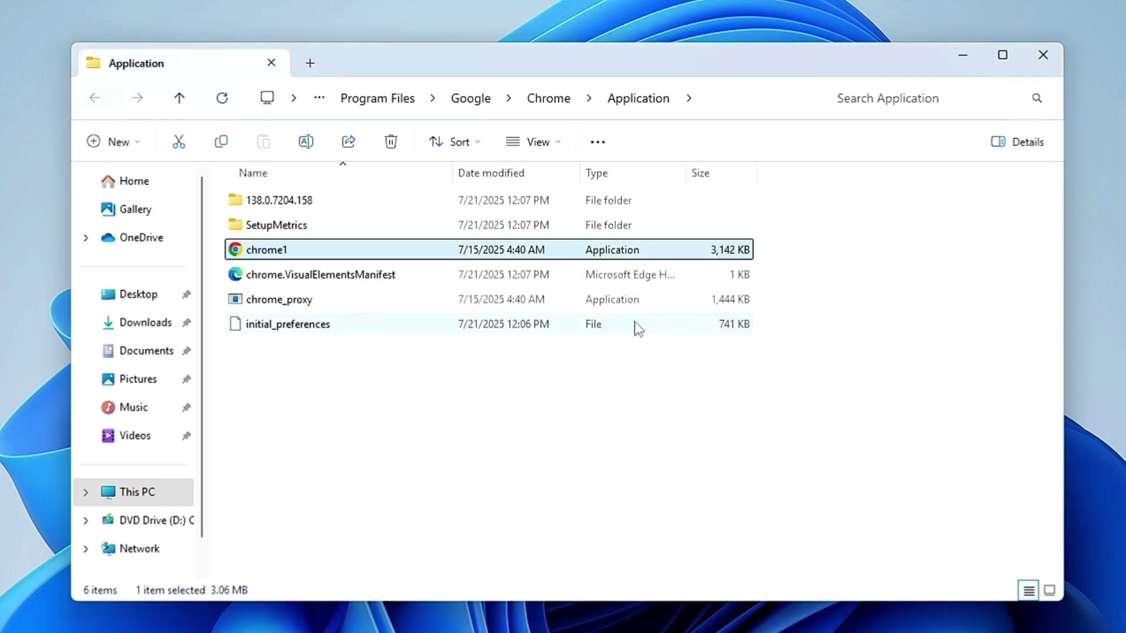
pyautogui.click(1043, 62)
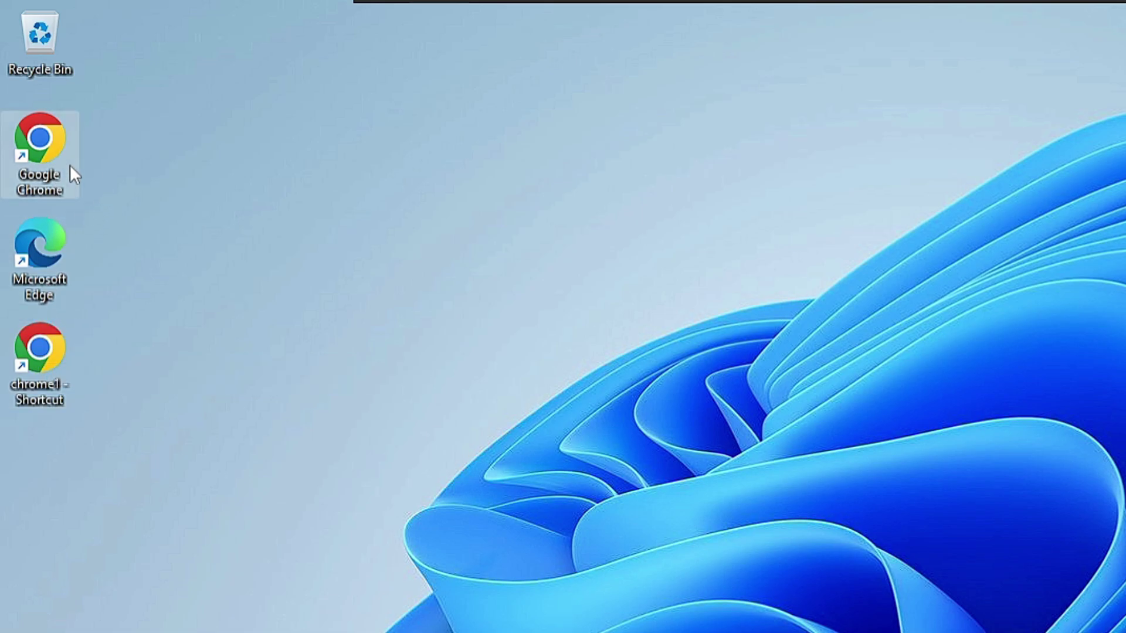
# Step: Delete the Google Chrome desktop icon, test-launch Chrome from 'chrome1 - Shortcut', then close it
pyautogui.press('Delete')
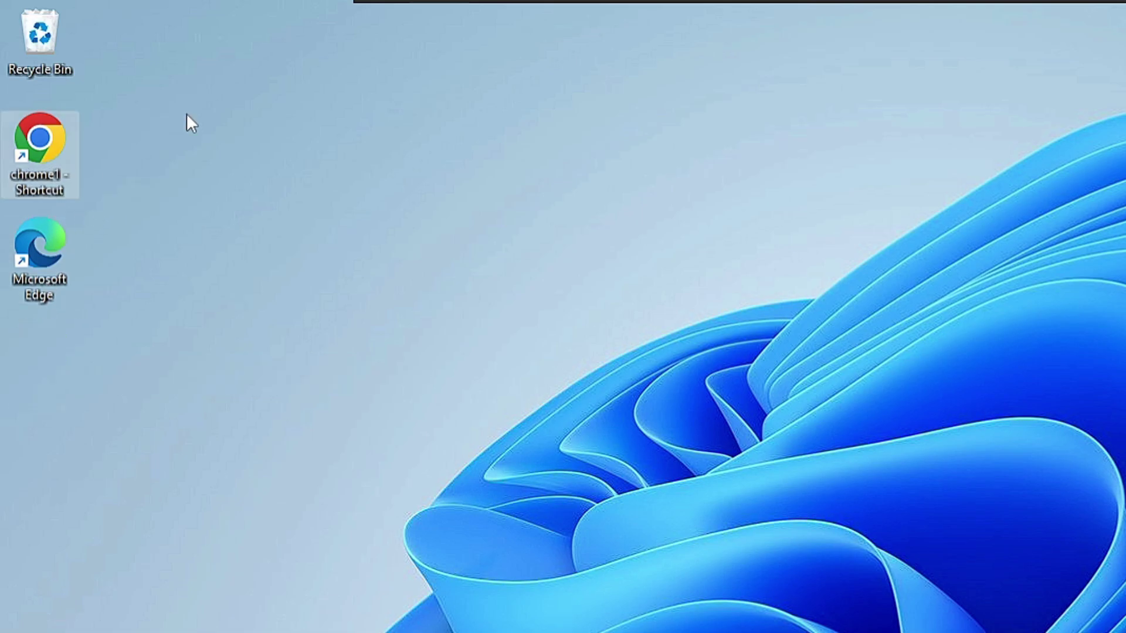
pyautogui.doubleClick(44, 142)
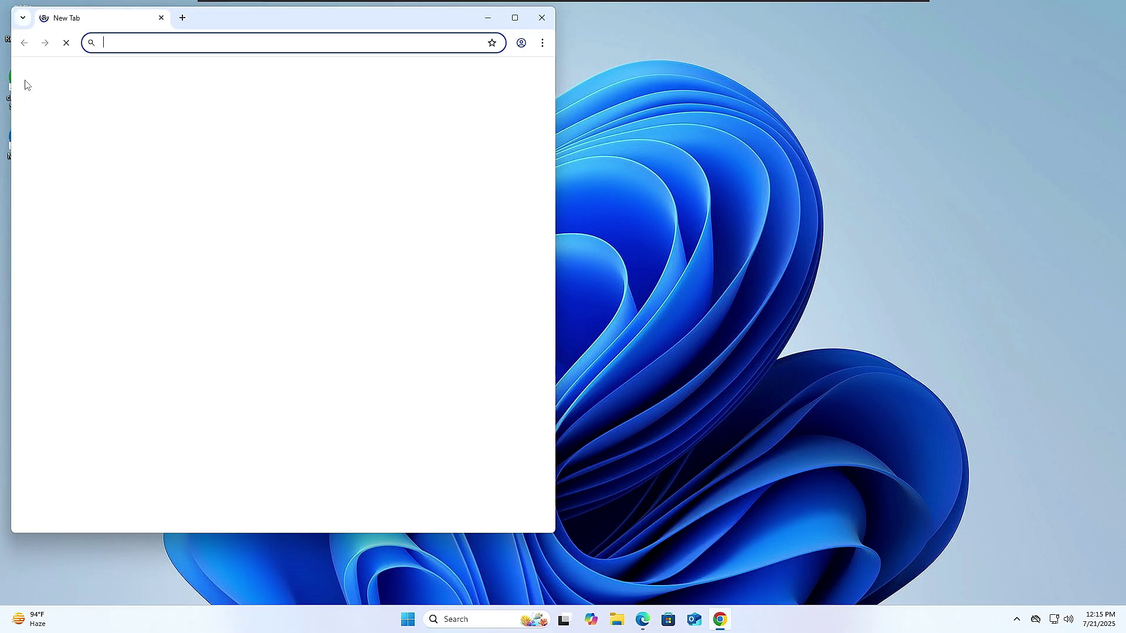
pyautogui.moveTo(278, 15); pyautogui.dragTo(426, 51)
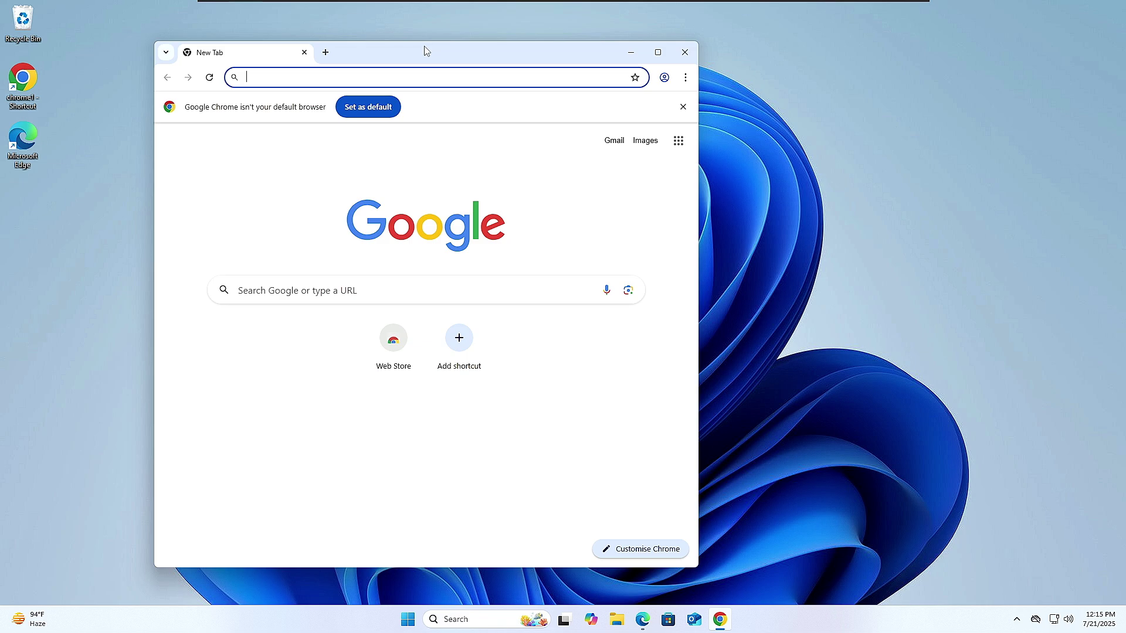
pyautogui.click(684, 53)
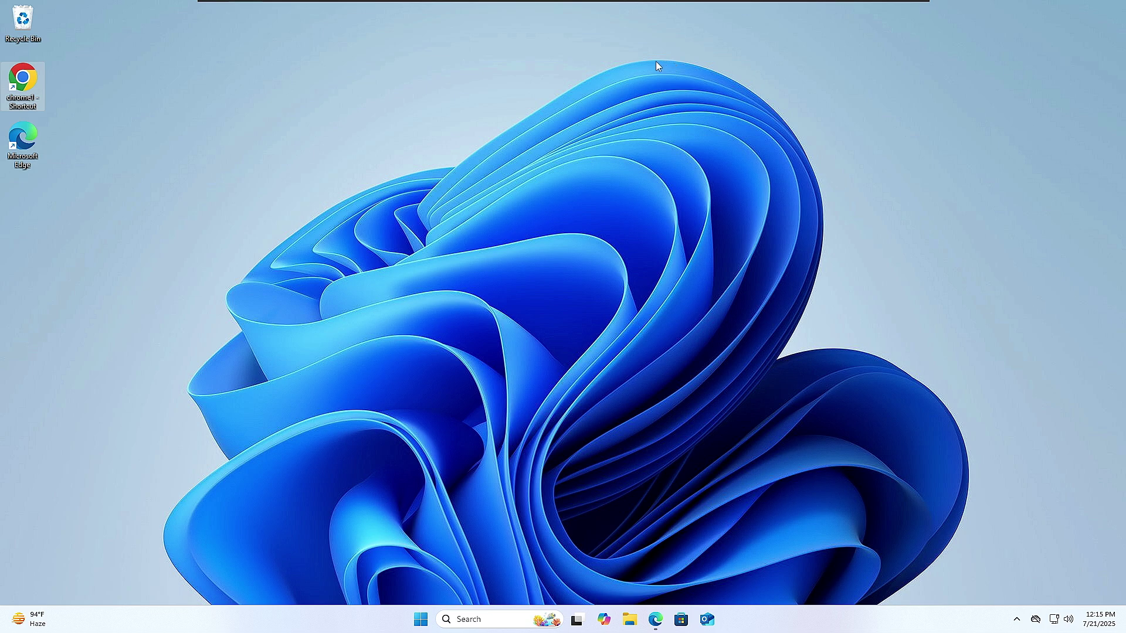
# Step: Run appwiz.cpl from taskbar search to open Programs and Features
pyautogui.click(492, 613)
pyautogui.write('a')
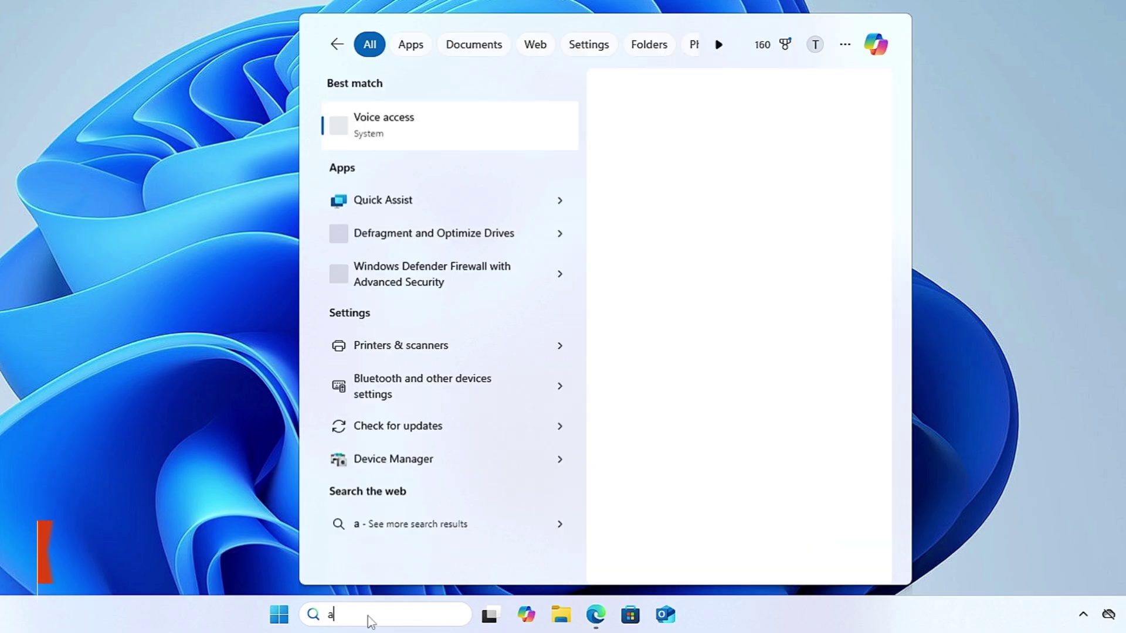
pyautogui.write('ppwiz.c')
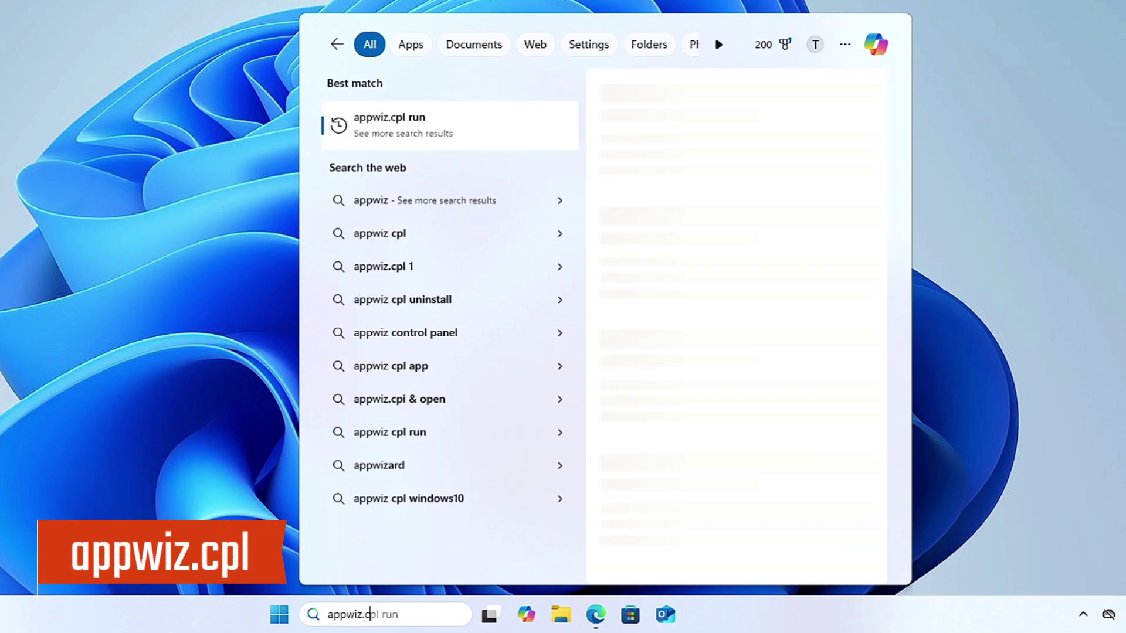
pyautogui.write('pl')
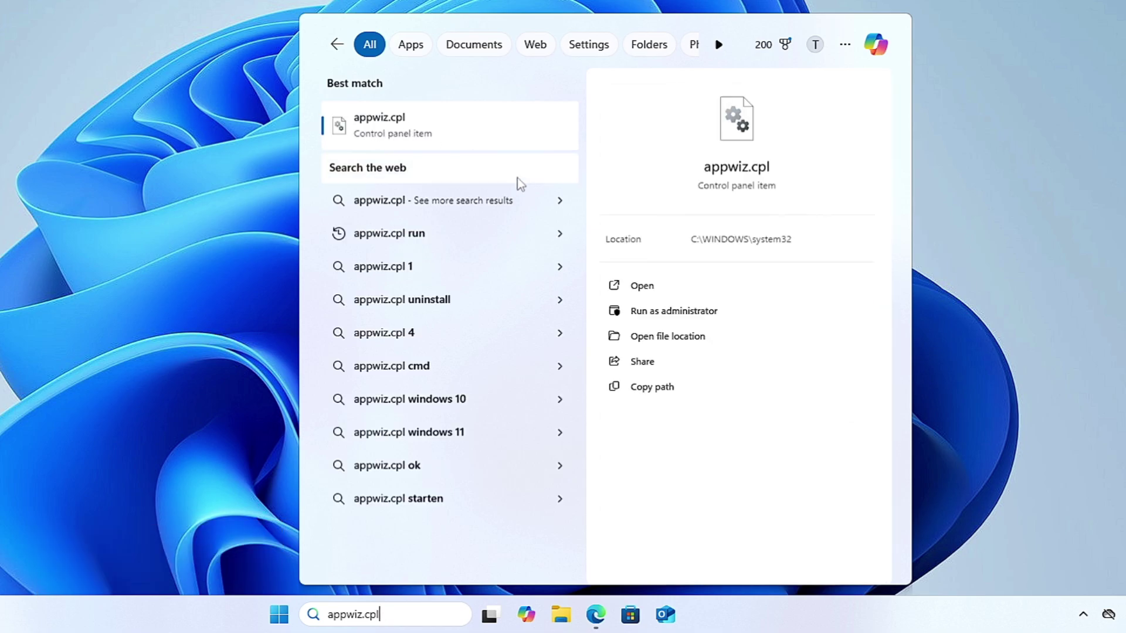
pyautogui.press('Return')
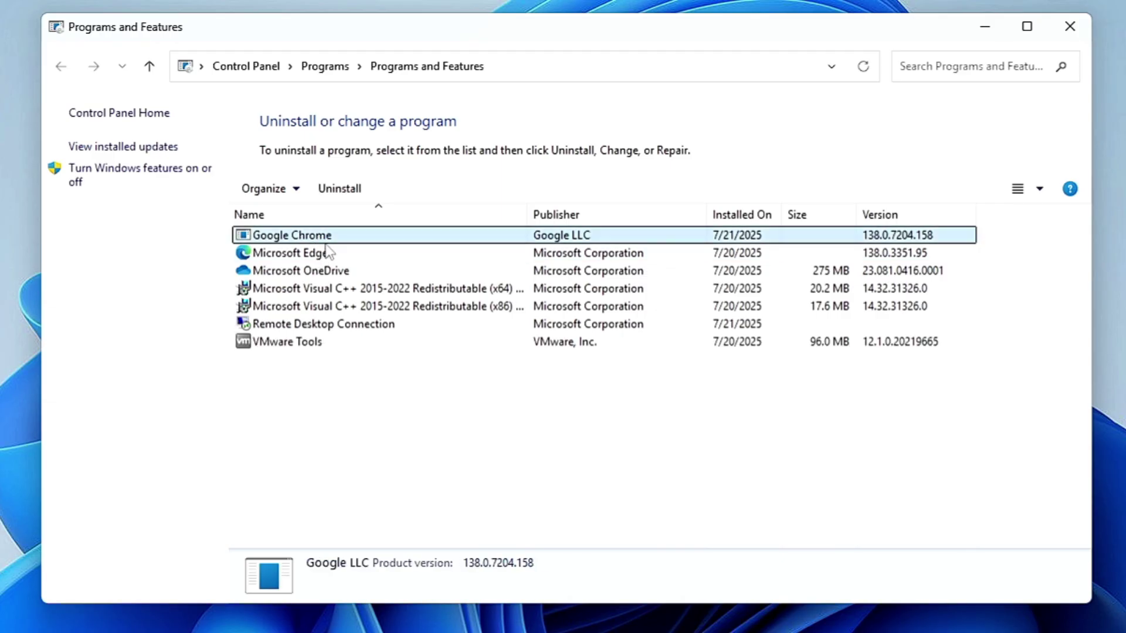
# Step: Uninstall Google Chrome with admin approval, then close the Edge survey and Programs and Features
pyautogui.click(347, 195)
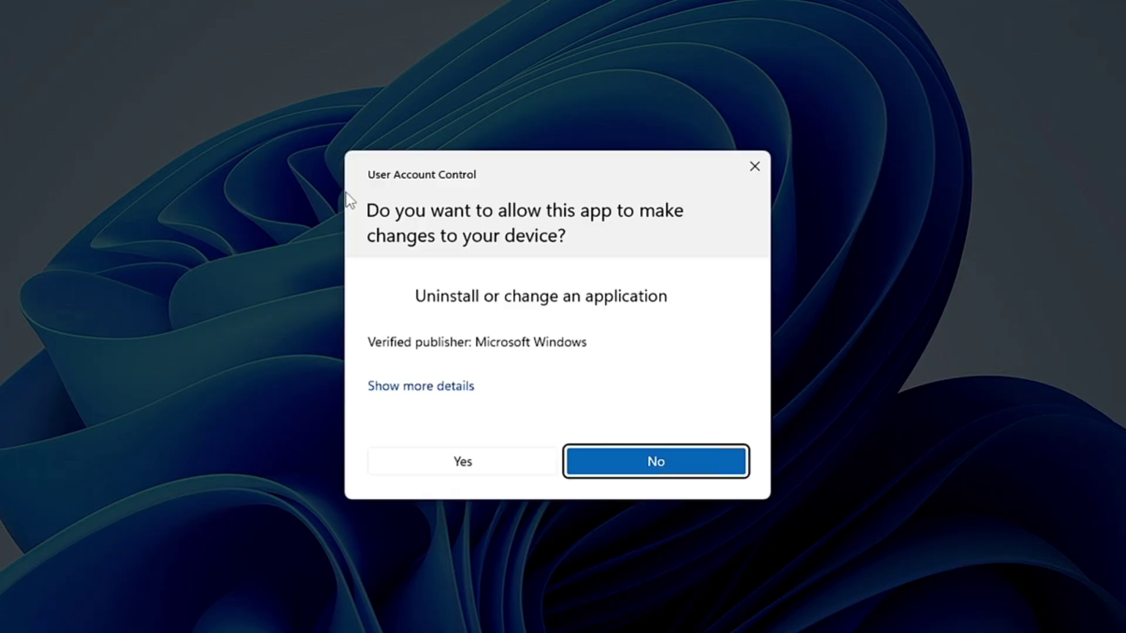
pyautogui.click(466, 461)
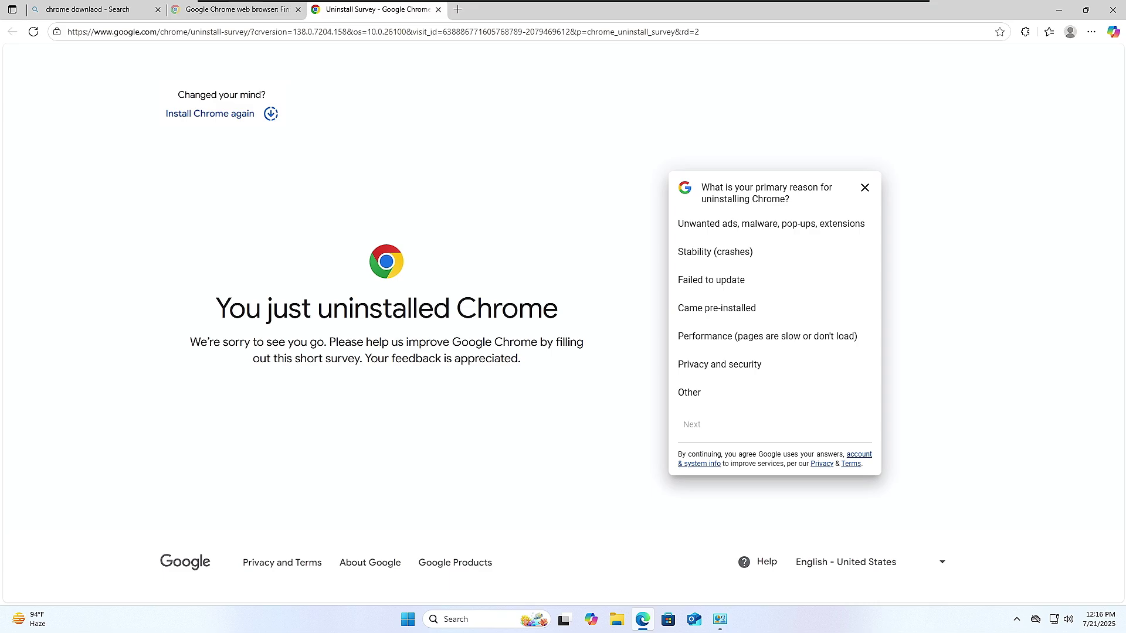
pyautogui.click(1111, 10)
pyautogui.hotkey('alt', 'F4')
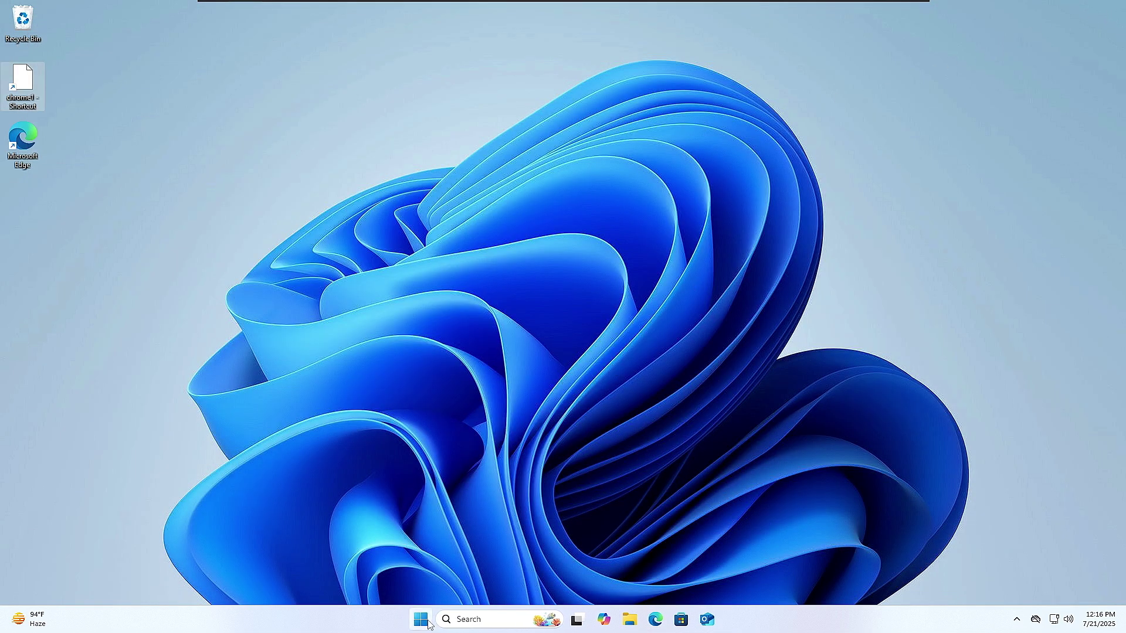
# Step: Open the Windows 'temp' folder via Run and delete all its files
pyautogui.rightClick(422, 619)
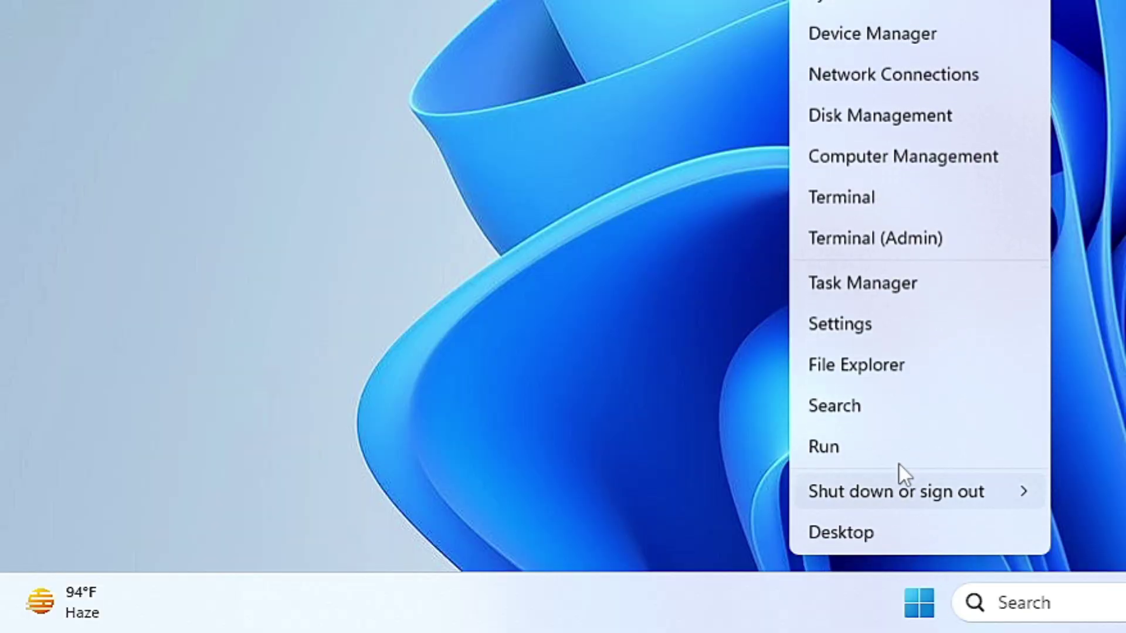
pyautogui.click(892, 448)
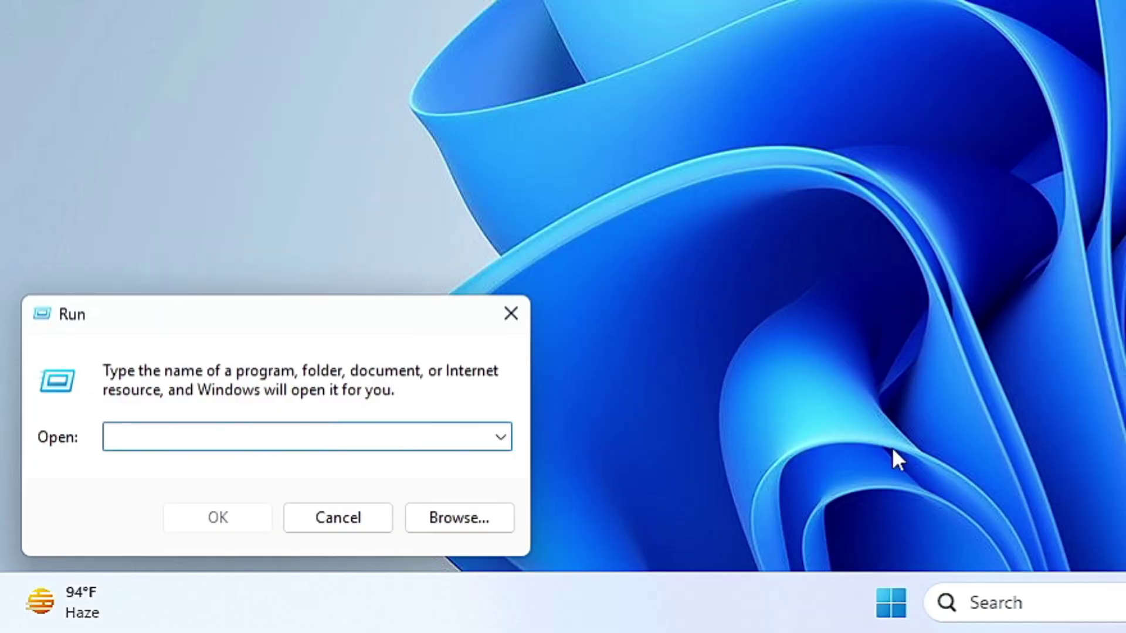
pyautogui.write('temp')
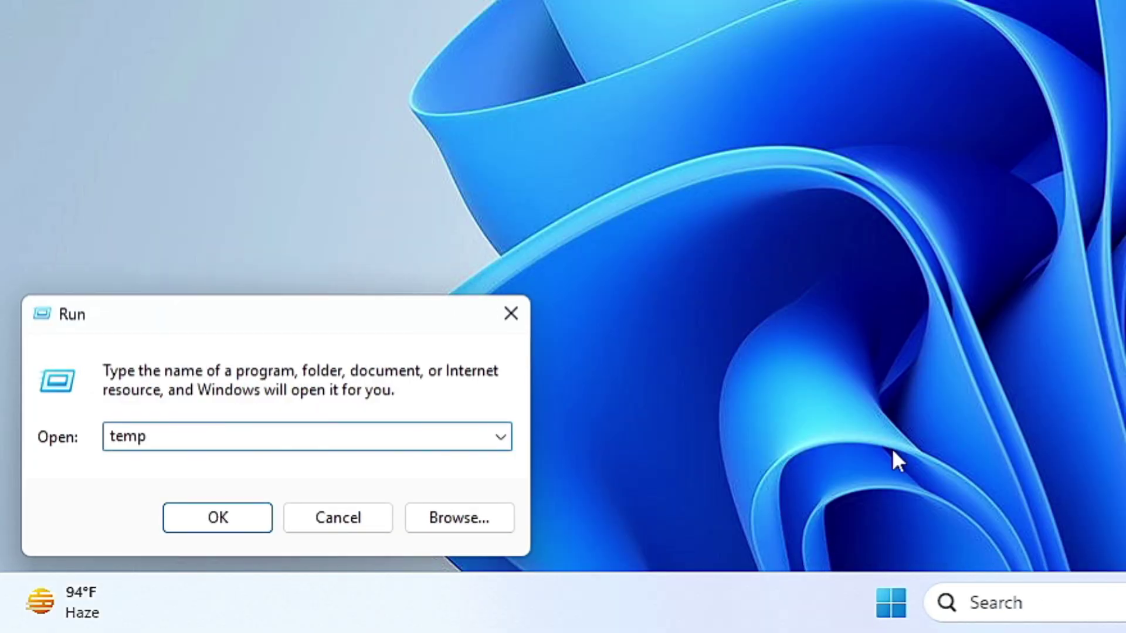
pyautogui.press('Return')
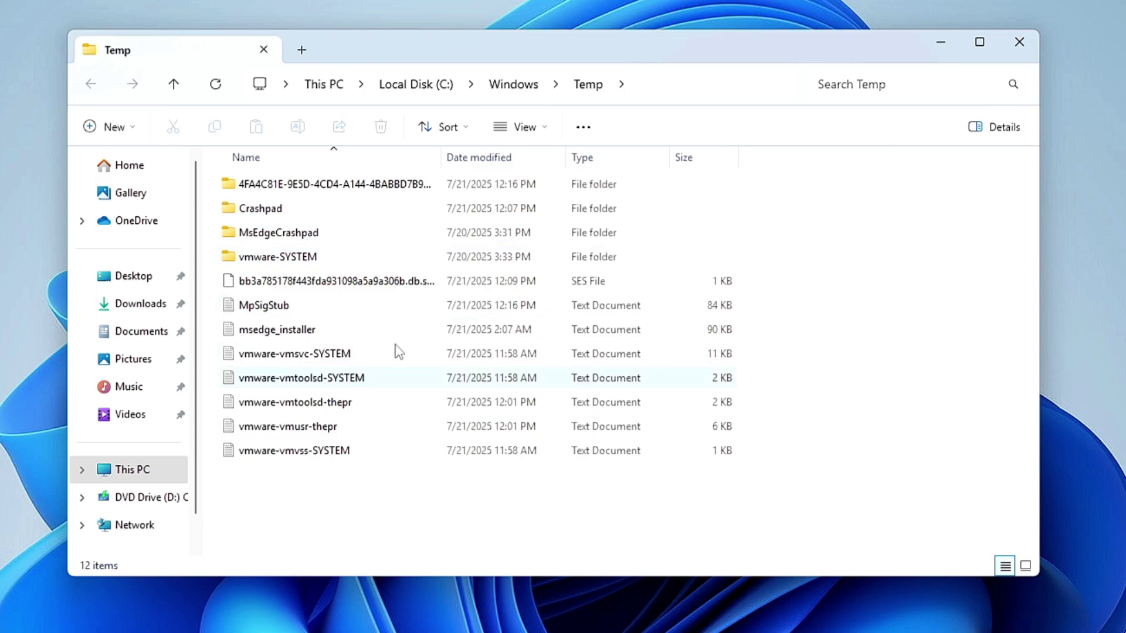
pyautogui.hotkey('ctrl', 'a')
pyautogui.moveTo(799, 491); pyautogui.dragTo(252, 168)
pyautogui.click(380, 126)
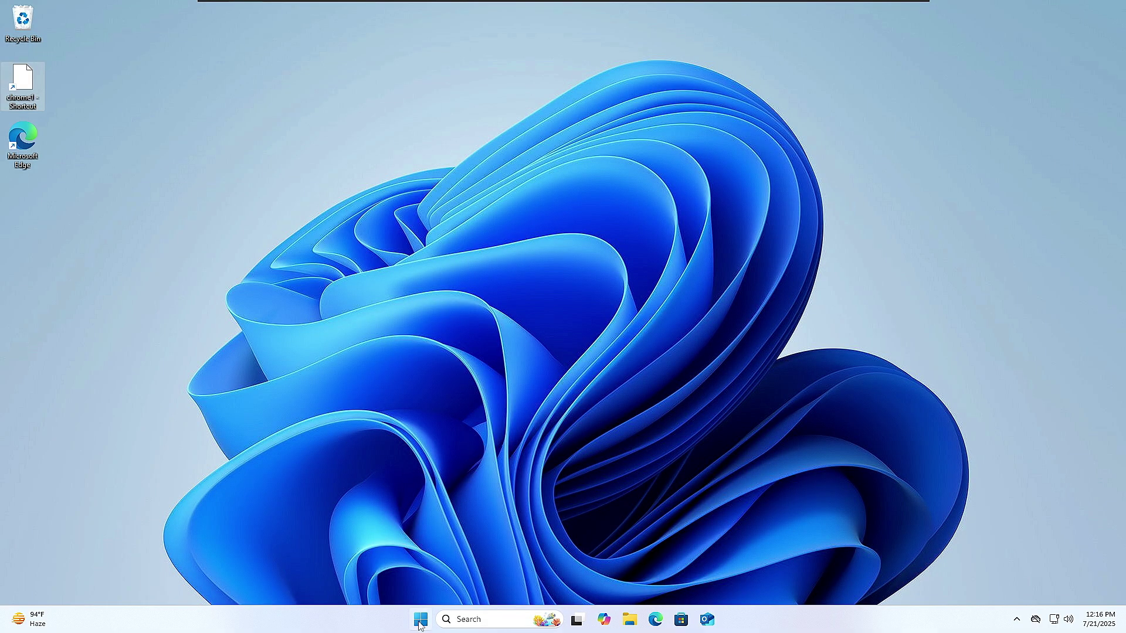
# Step: Open %temp% via Run, delete all 51 items, and close the window
pyautogui.rightClick(421, 619)
pyautogui.click(394, 555)
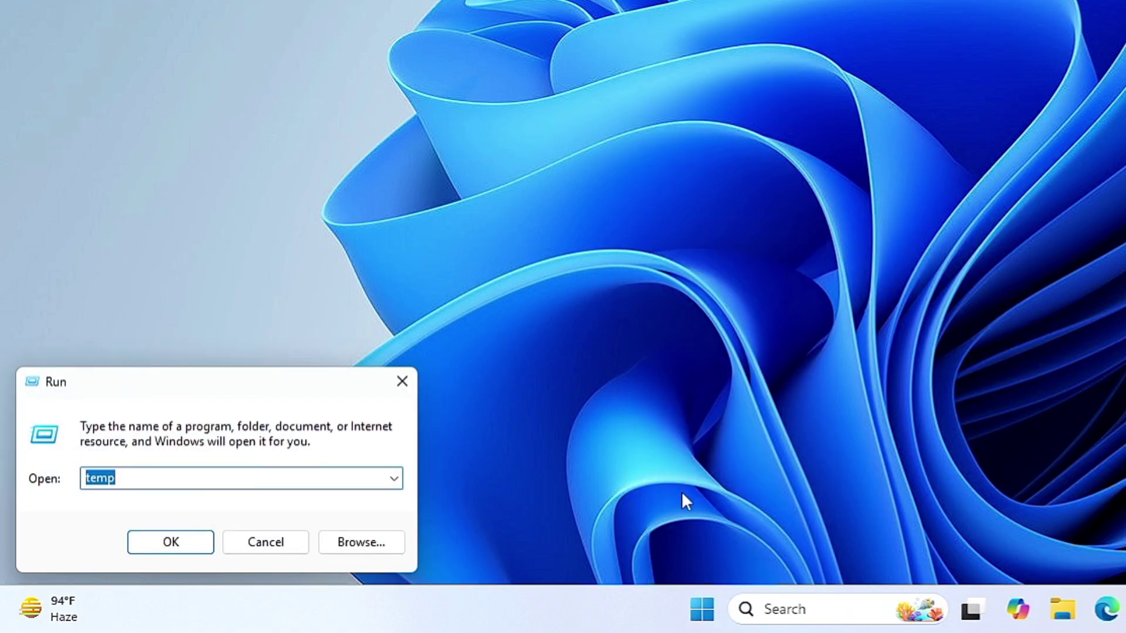
pyautogui.write('%temp%')
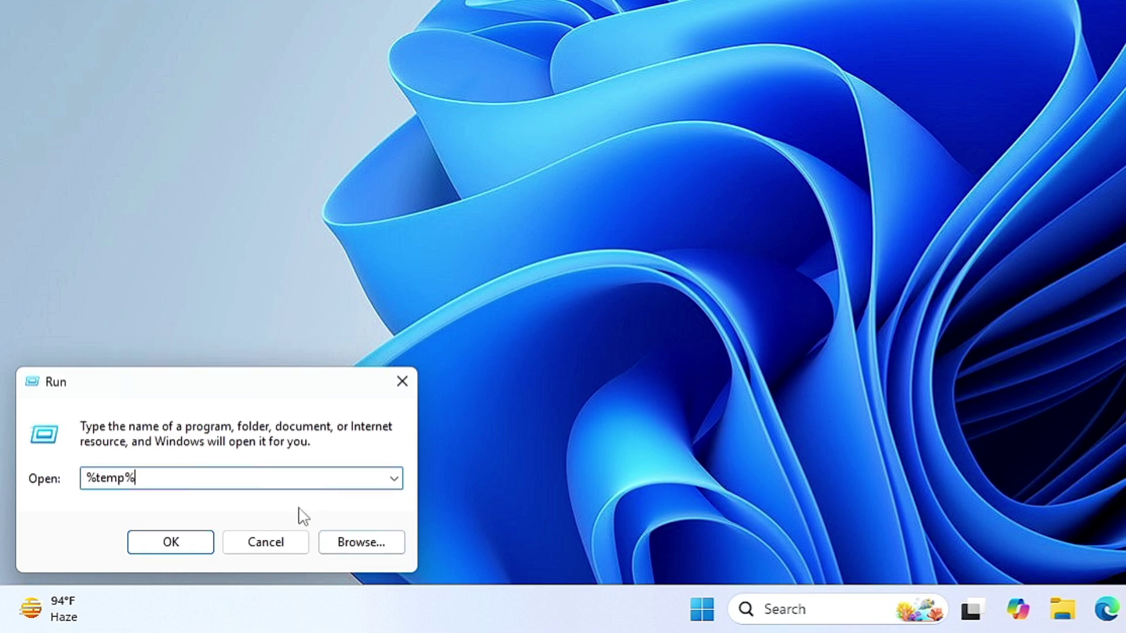
pyautogui.click(181, 539)
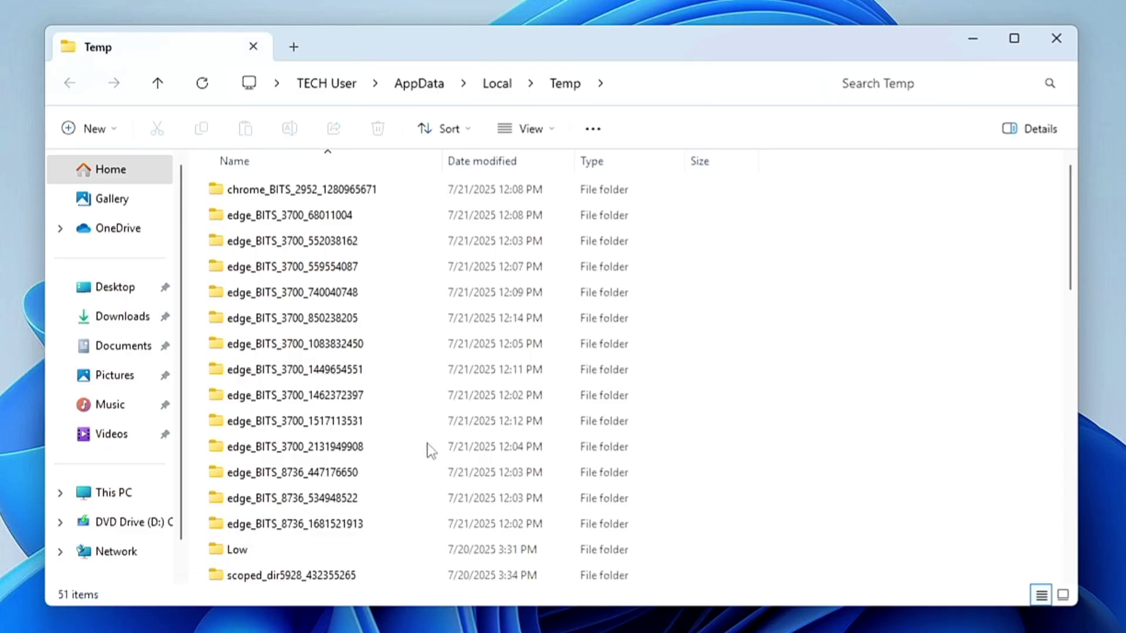
pyautogui.hotkey('ctrl', 'a')
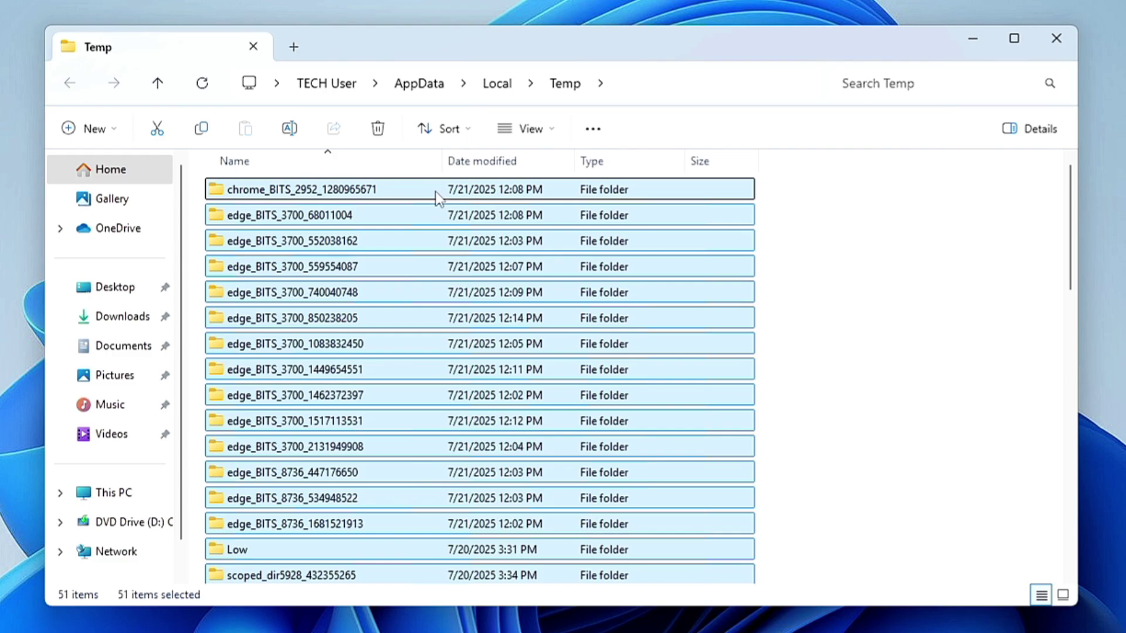
pyautogui.click(378, 130)
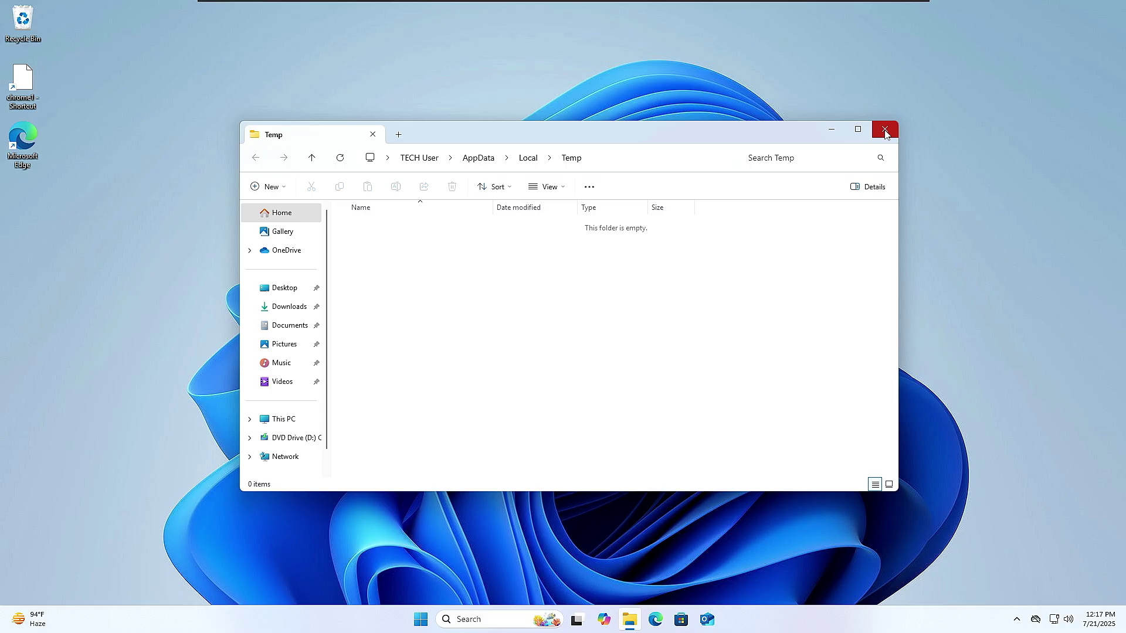
pyautogui.click(1056, 38)
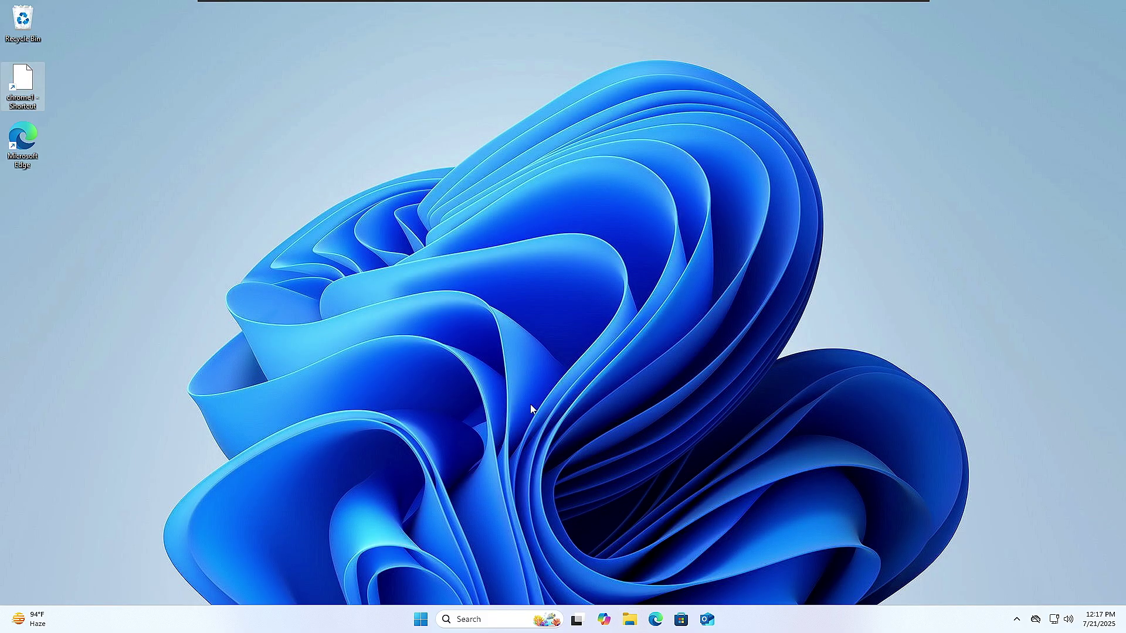
# Step: Open the %appdata location through the Run box
pyautogui.rightClick(420, 621)
pyautogui.click(823, 465)
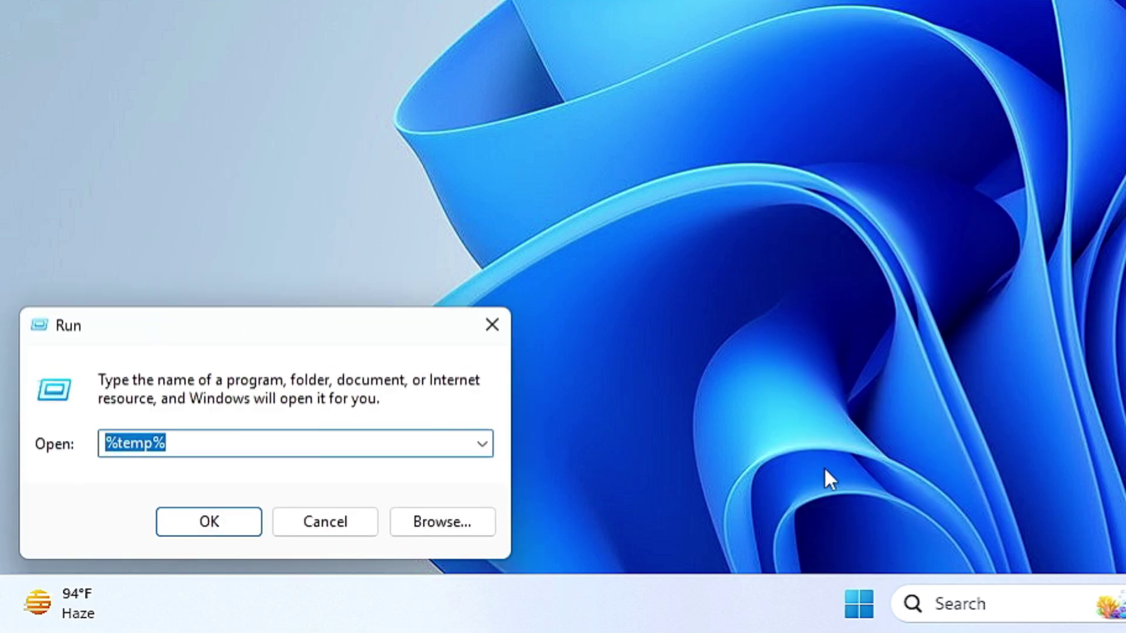
pyautogui.write('%appdat')
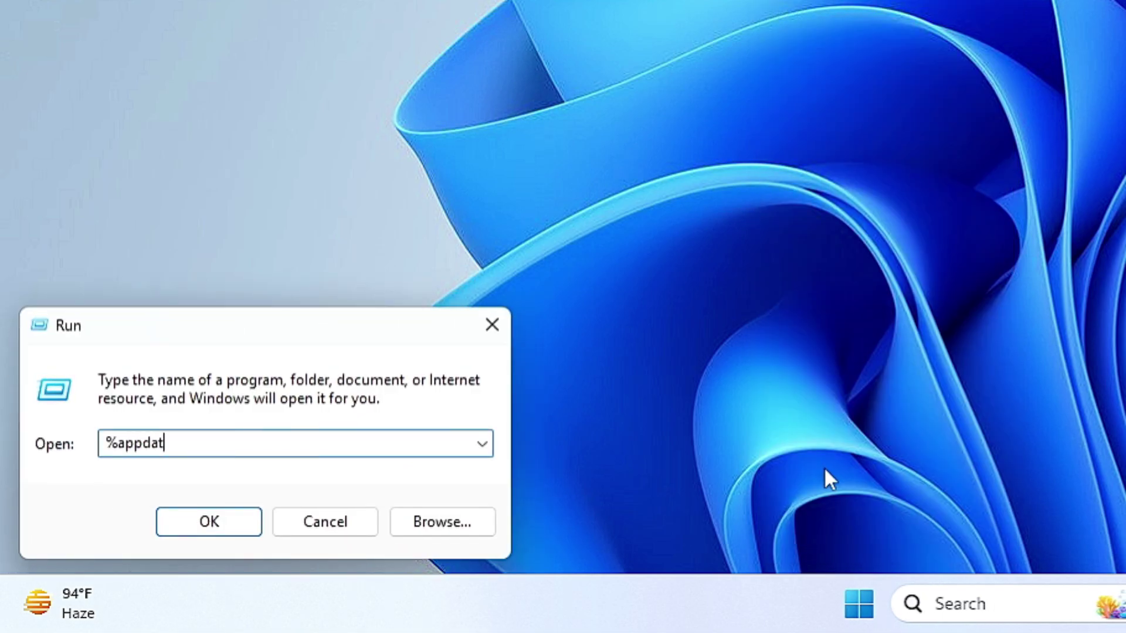
pyautogui.write('a%')
pyautogui.press('Return')
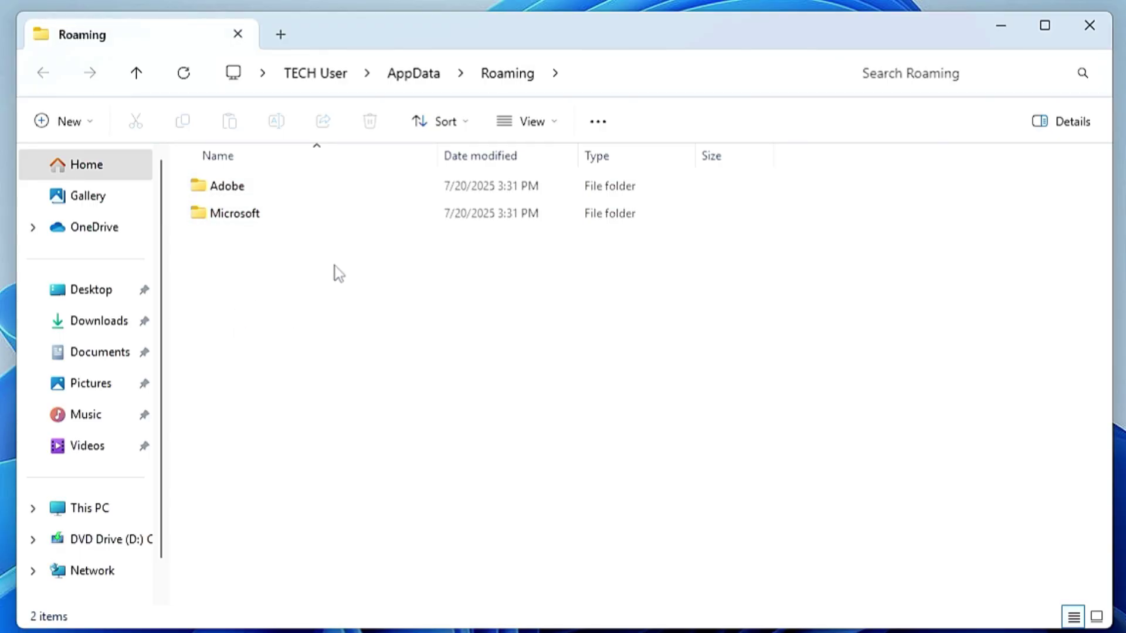
# Step: Navigate to AppData > Local > Google and delete the Chrome folder
pyautogui.click(416, 76)
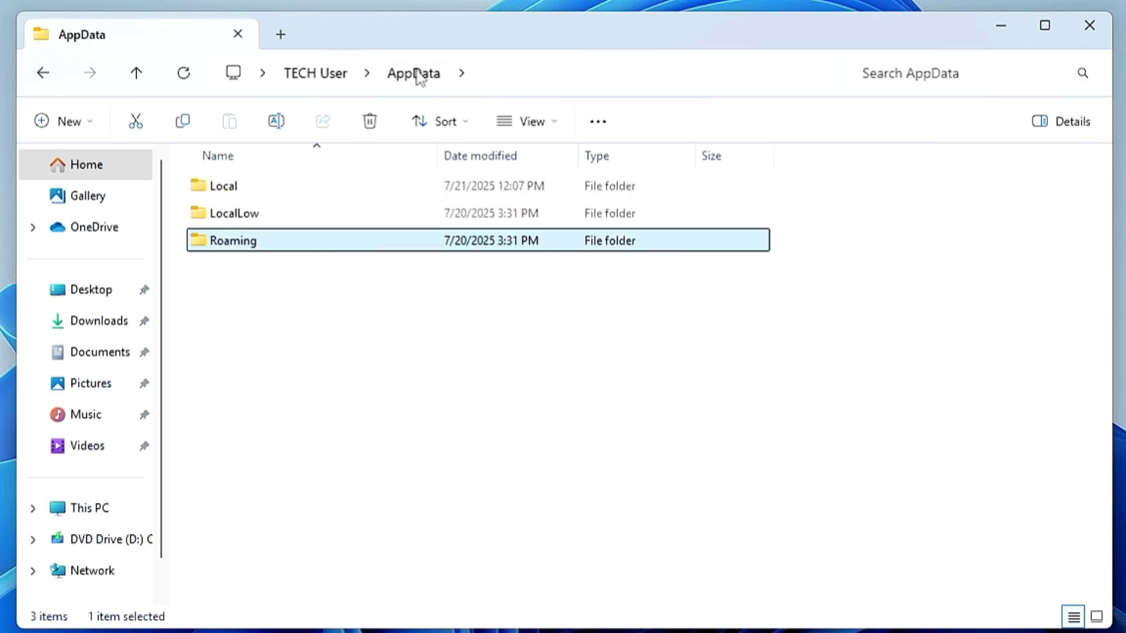
pyautogui.click(237, 192)
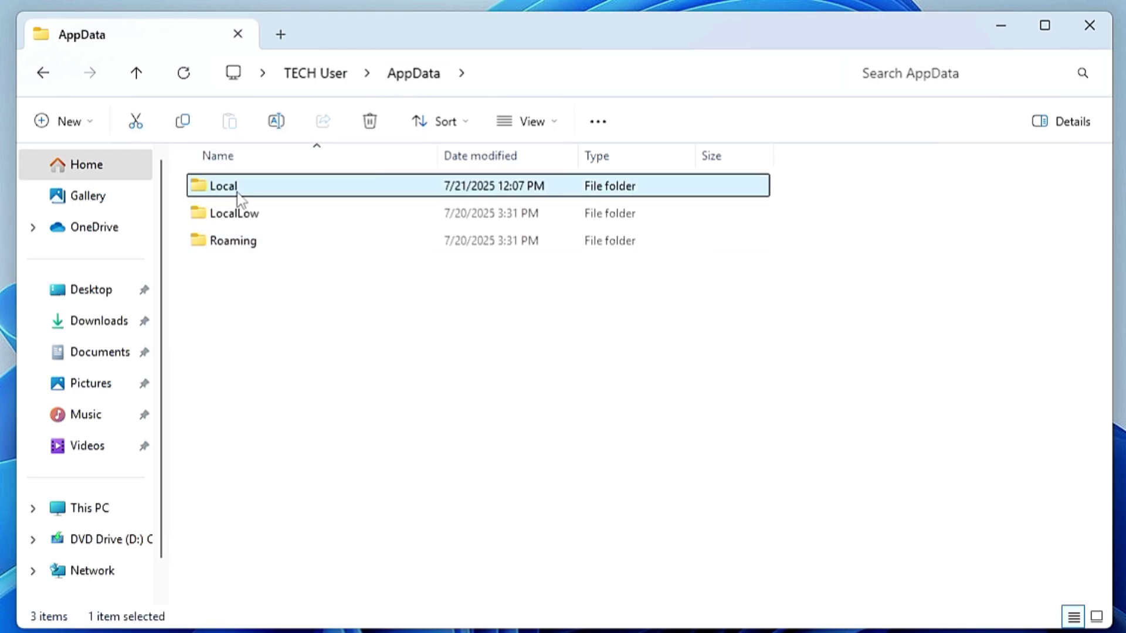
pyautogui.doubleClick(241, 194)
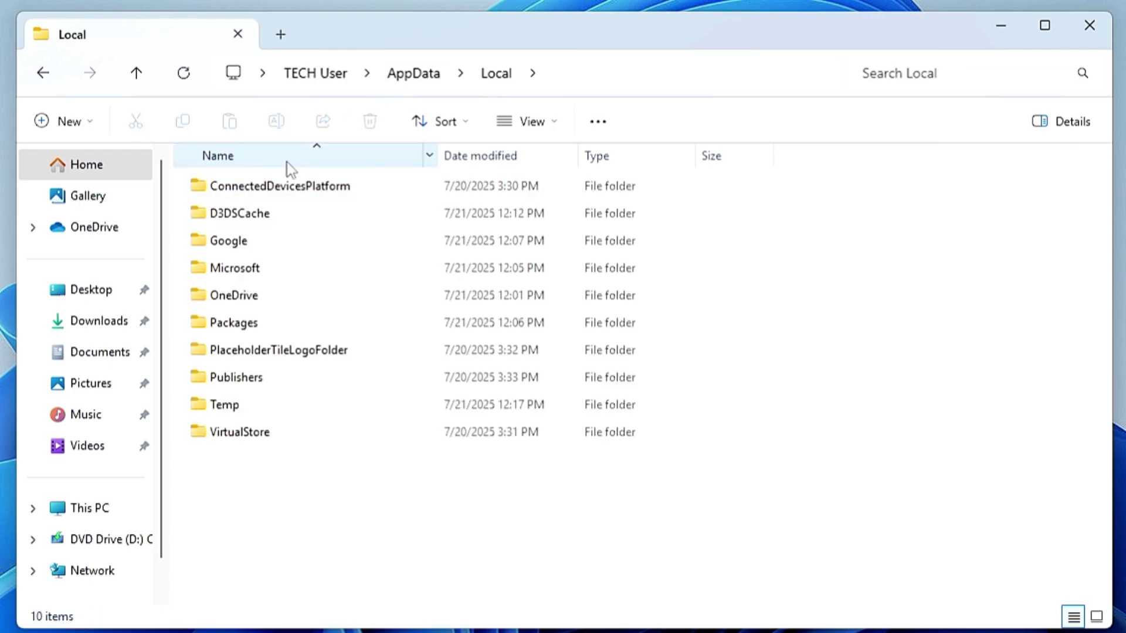
pyautogui.click(242, 248)
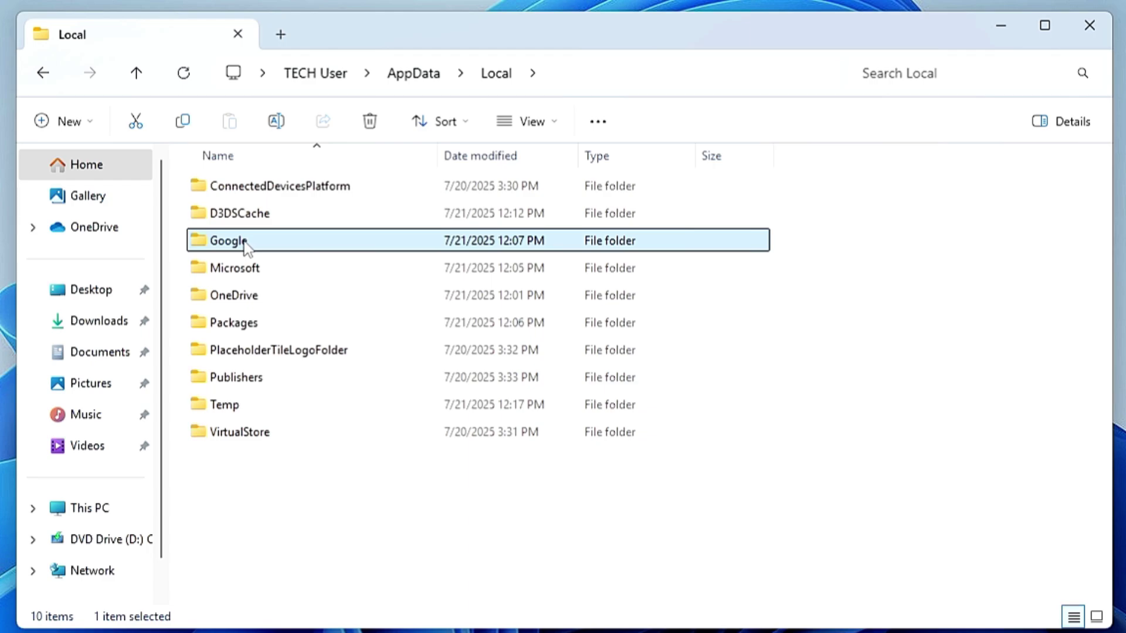
pyautogui.doubleClick(244, 245)
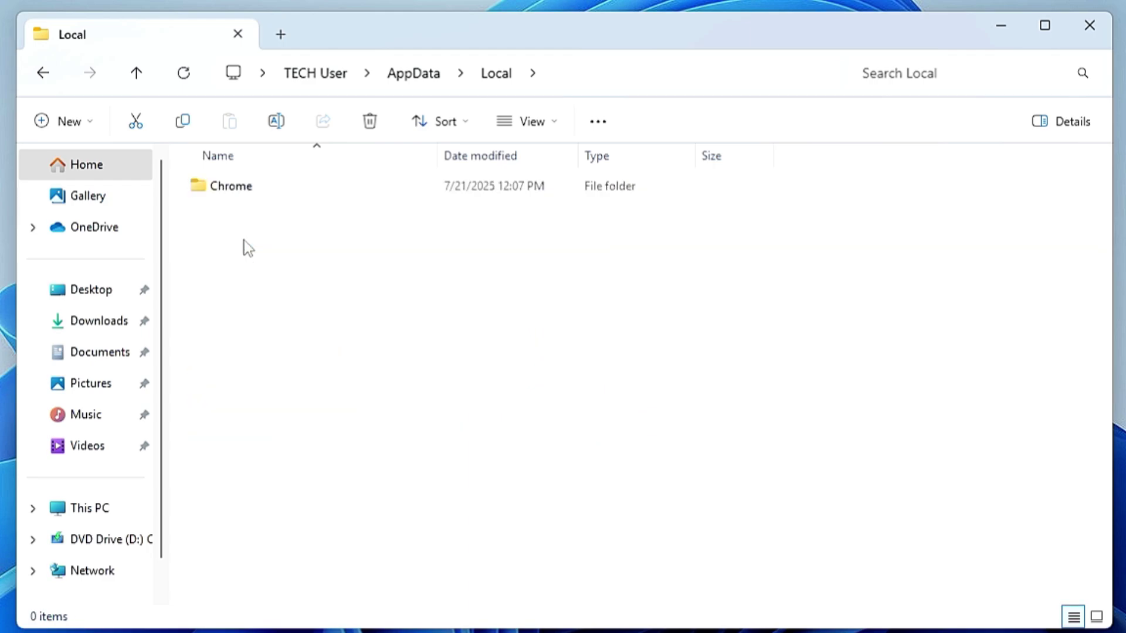
pyautogui.click(242, 192)
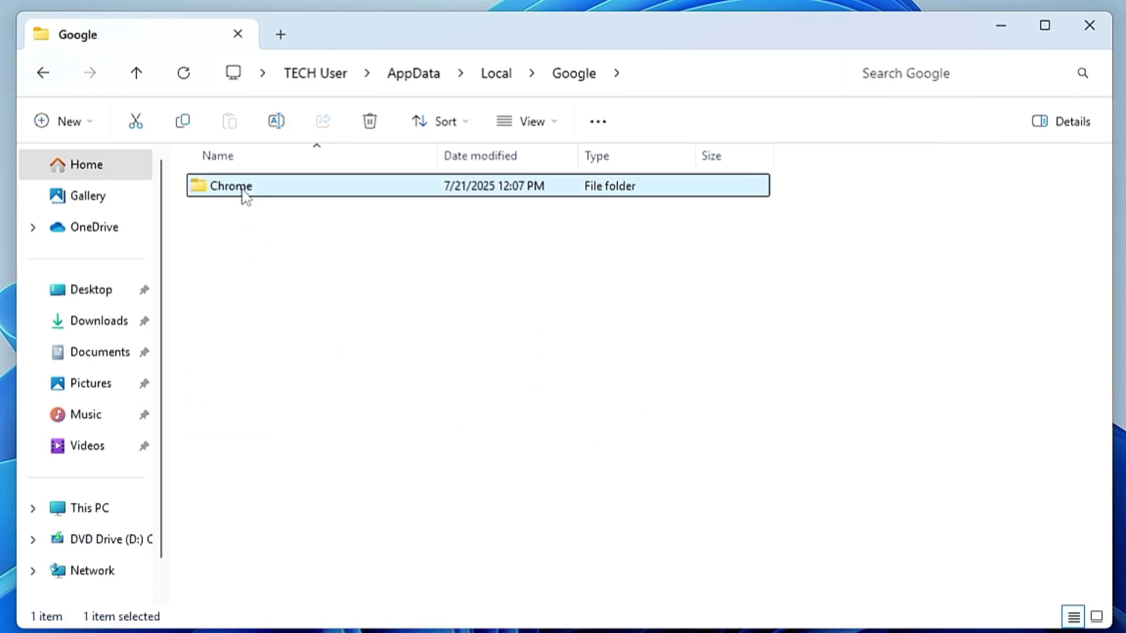
pyautogui.moveTo(236, 196)
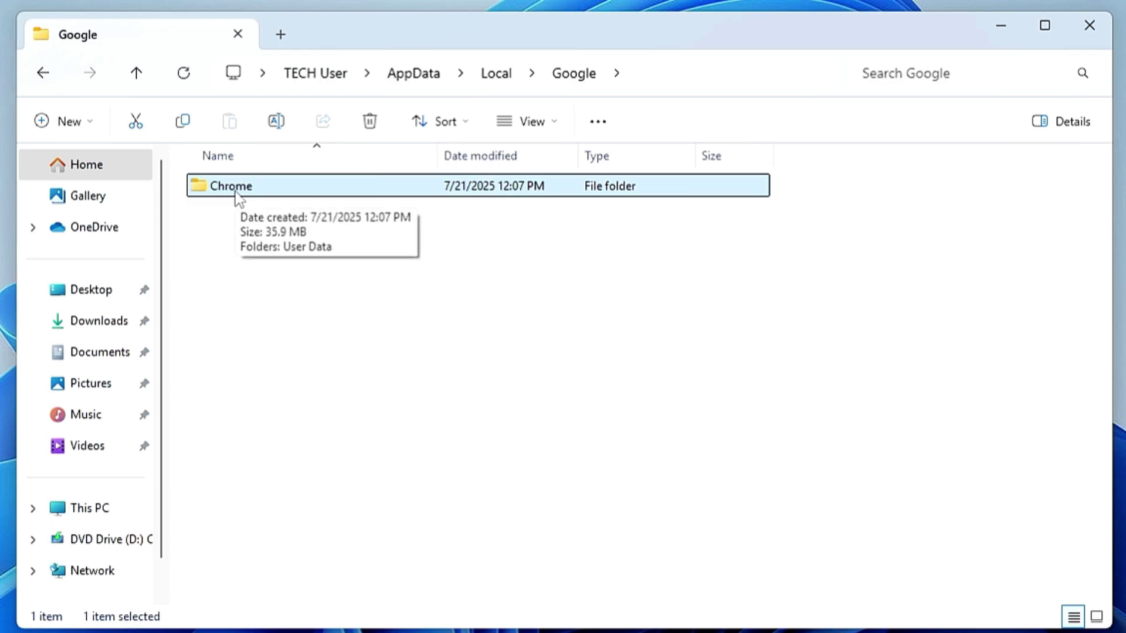
pyautogui.click(370, 122)
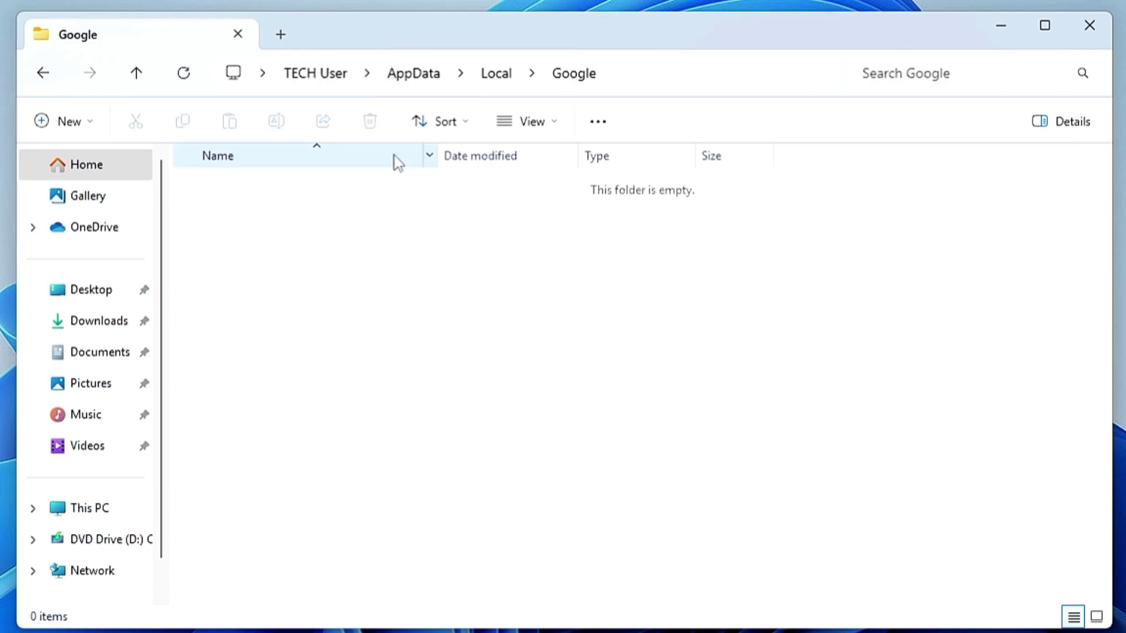
# Step: Search 'chrome download' in Edge, download ChromeSetup from Google's Chrome page, and run it
pyautogui.click(1090, 29)
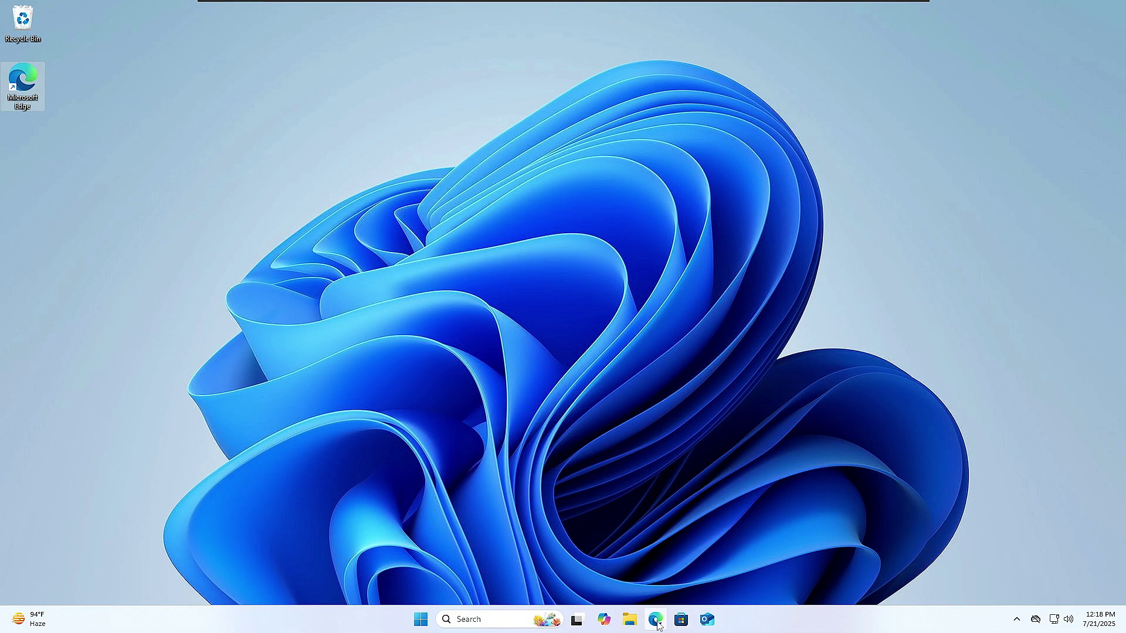
pyautogui.click(656, 621)
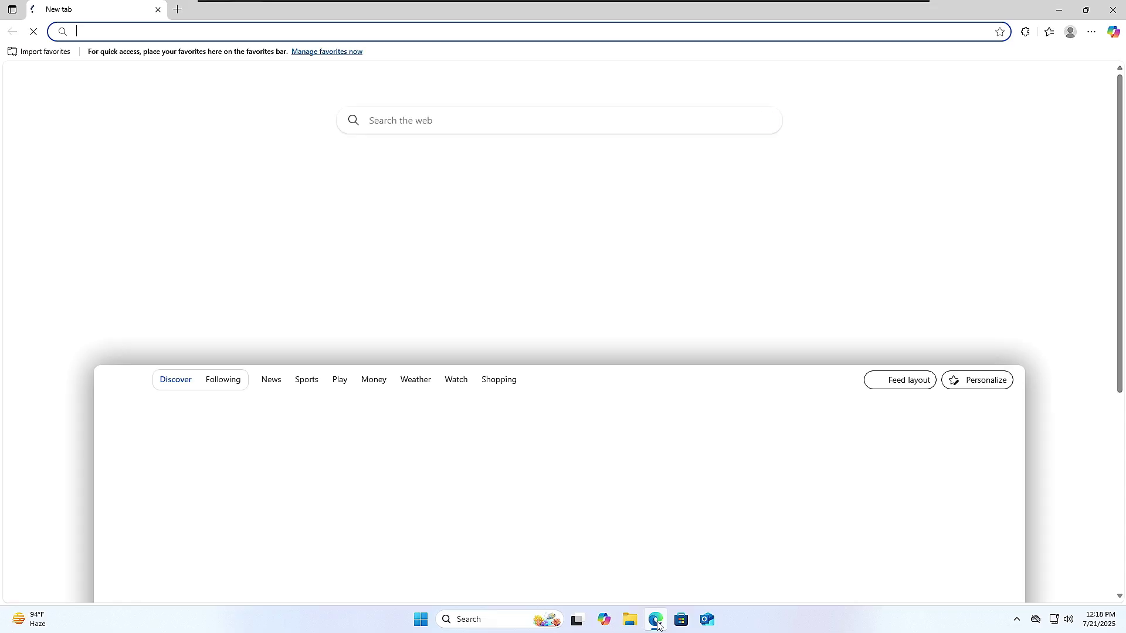
pyautogui.click(381, 33)
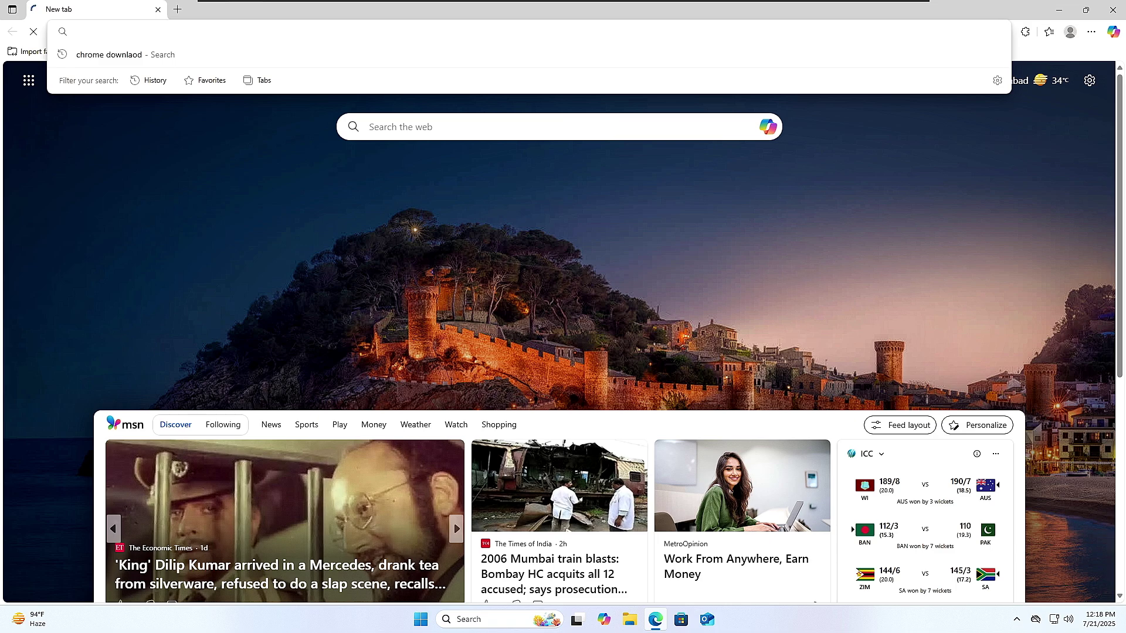
pyautogui.write('chrome download')
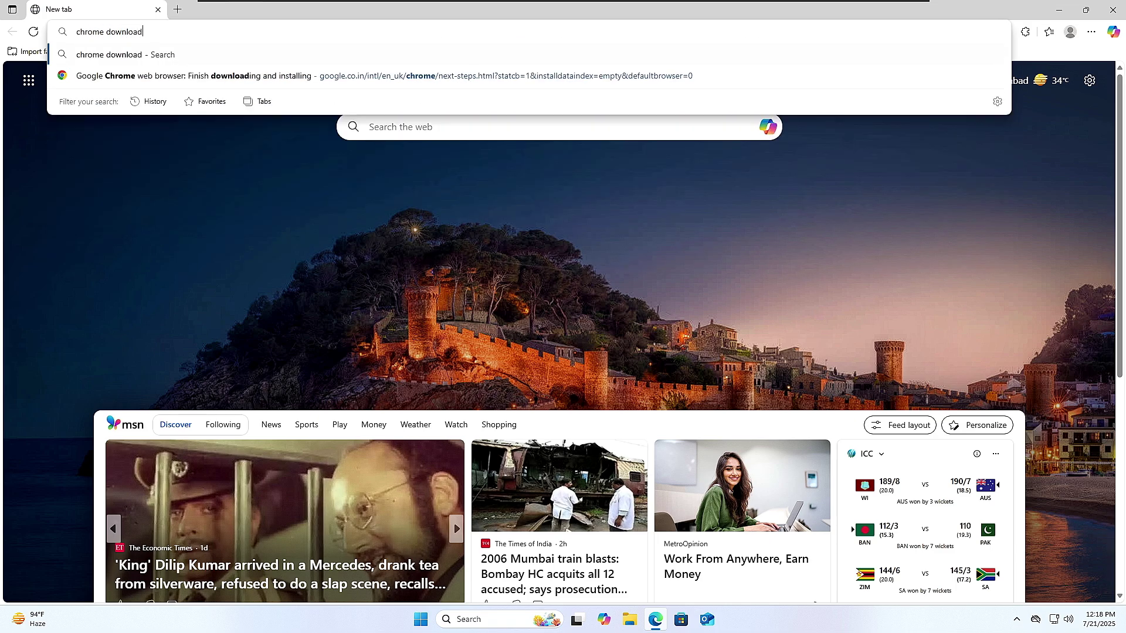
pyautogui.press('Return')
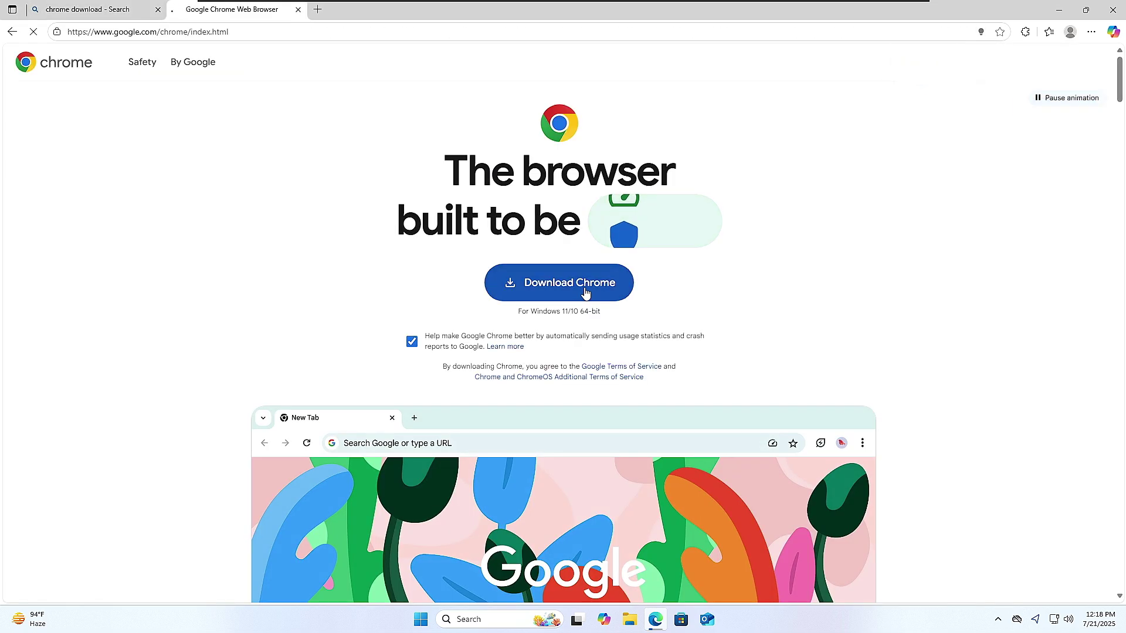
pyautogui.click(585, 292)
pyautogui.click(903, 89)
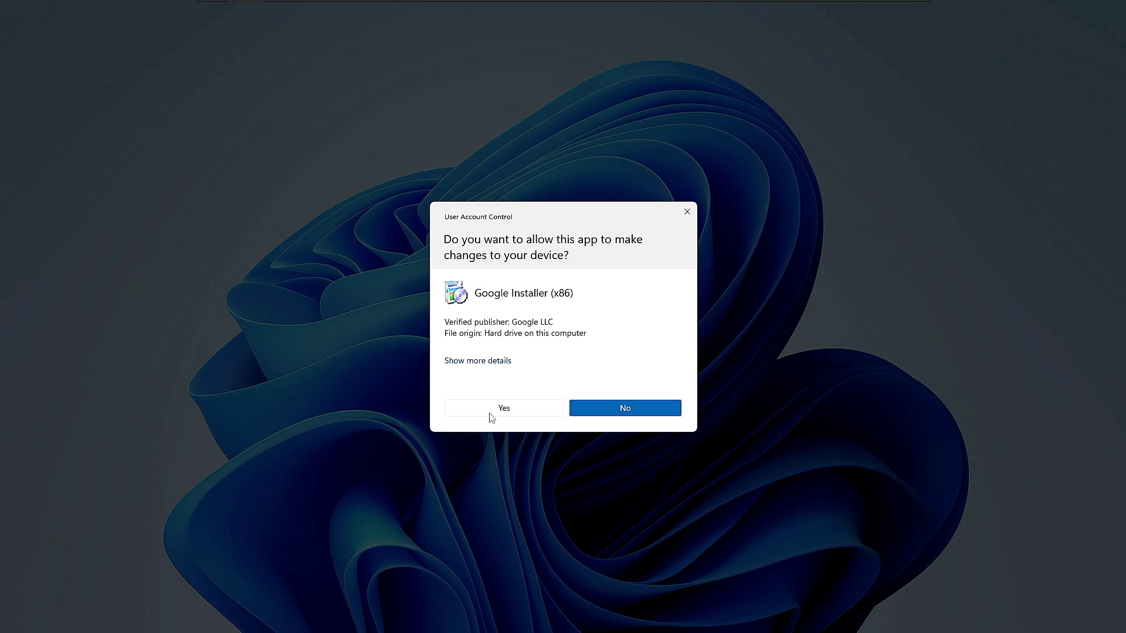
# Step: Approve the installer, skip sign-in and default-browser setup, and dismiss the ad privacy notice
pyautogui.click(489, 414)
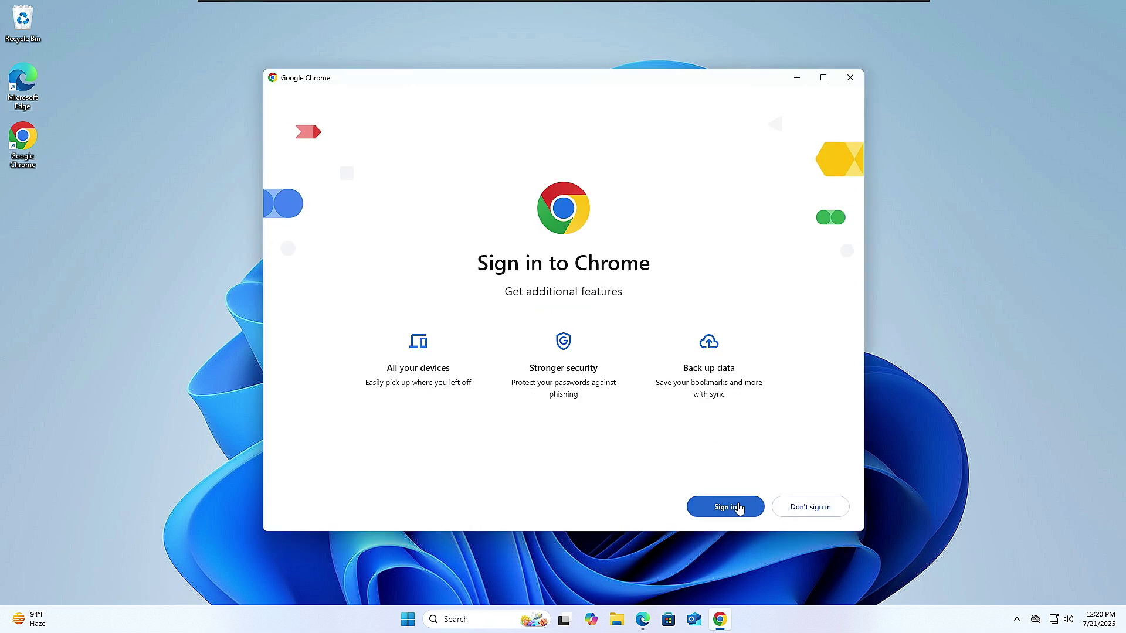
pyautogui.click(813, 513)
pyautogui.click(811, 510)
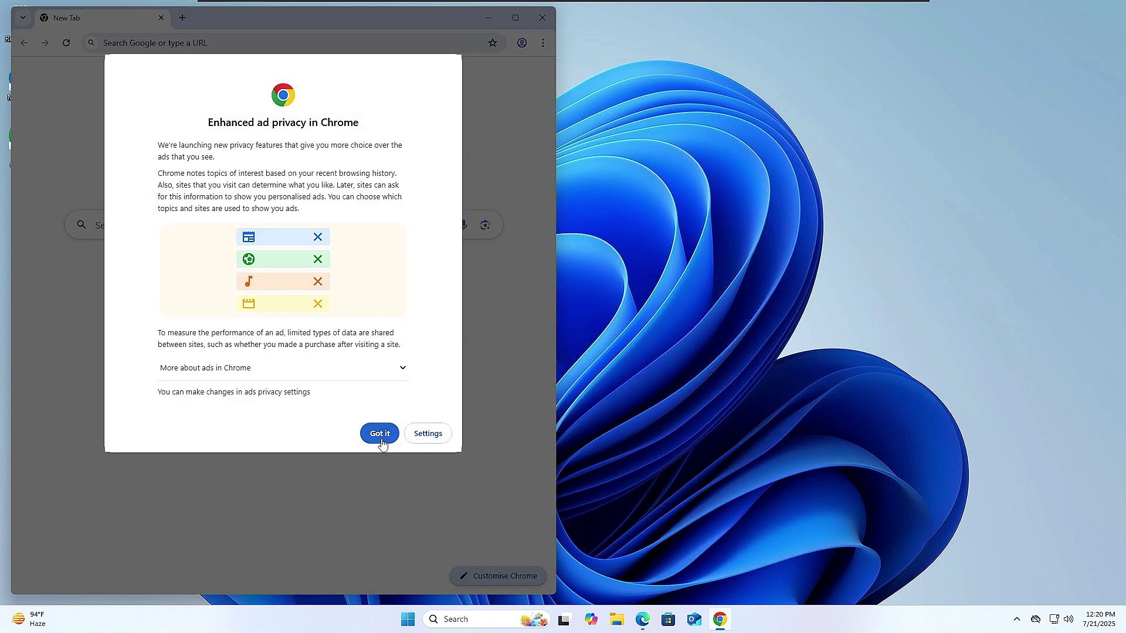
pyautogui.click(373, 432)
pyautogui.moveTo(364, 13); pyautogui.dragTo(635, 83)
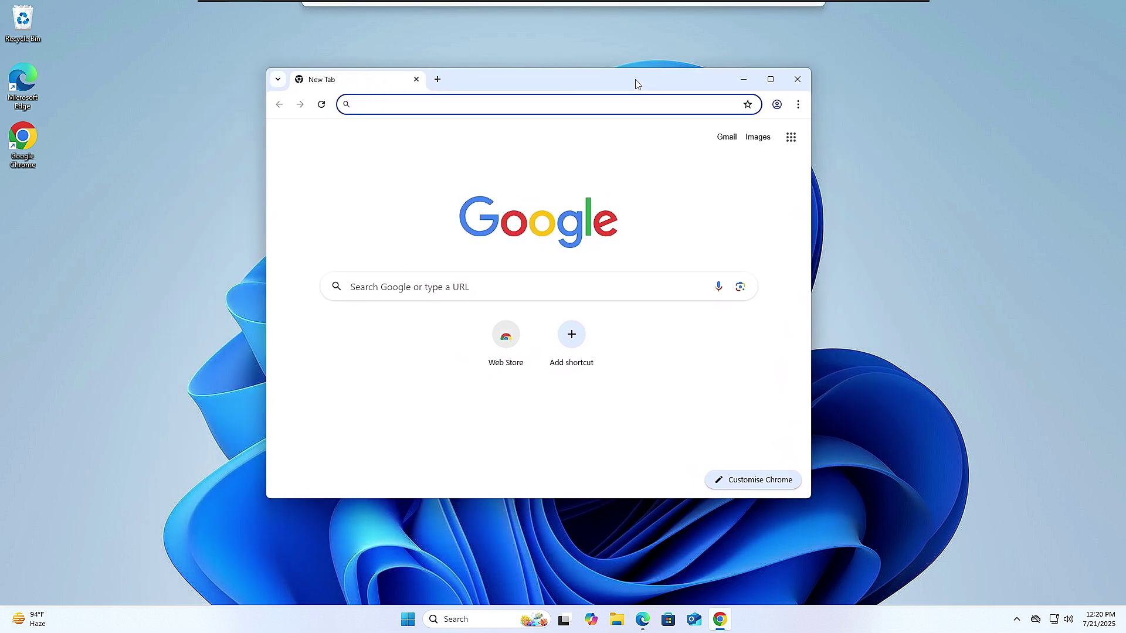